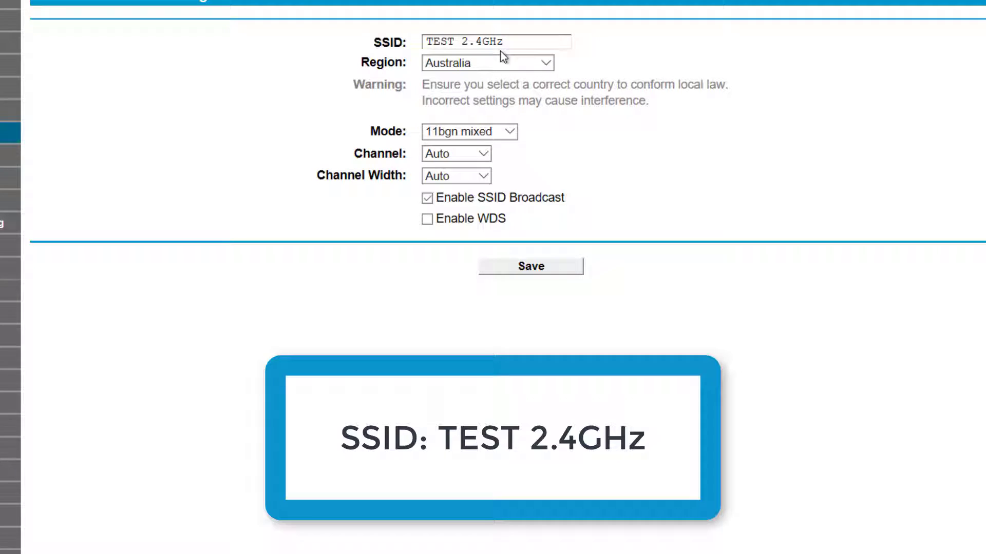
pyautogui.click(454, 41)
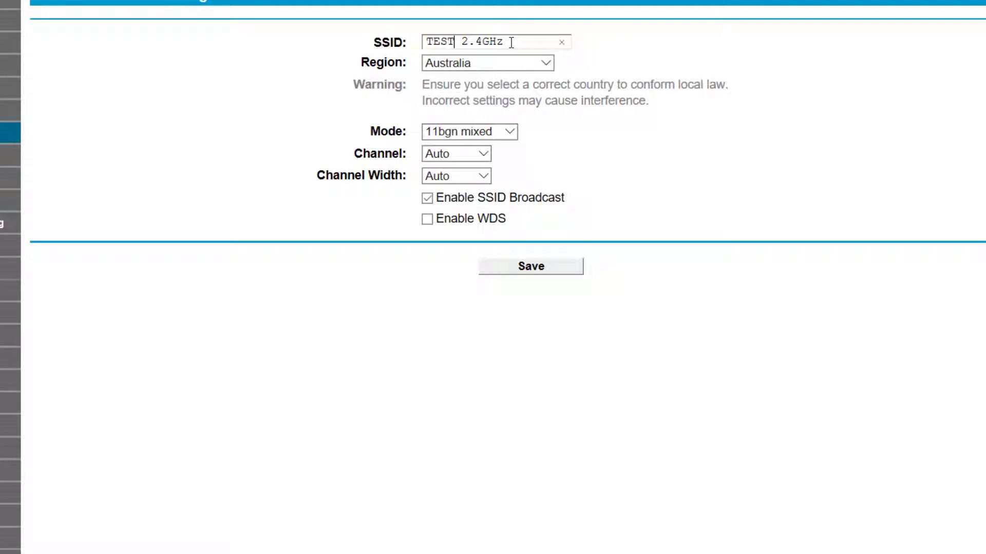
pyautogui.moveTo(505, 41); pyautogui.dragTo(415, 40)
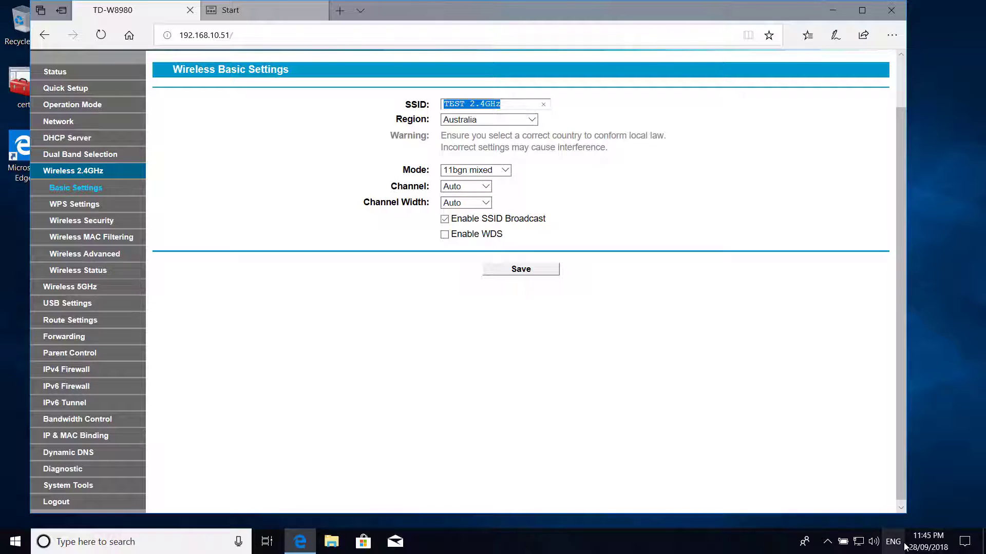
# From the tray Wi-Fi list, choose TEST 2.4GHz and start connecting to it
pyautogui.click(859, 542)
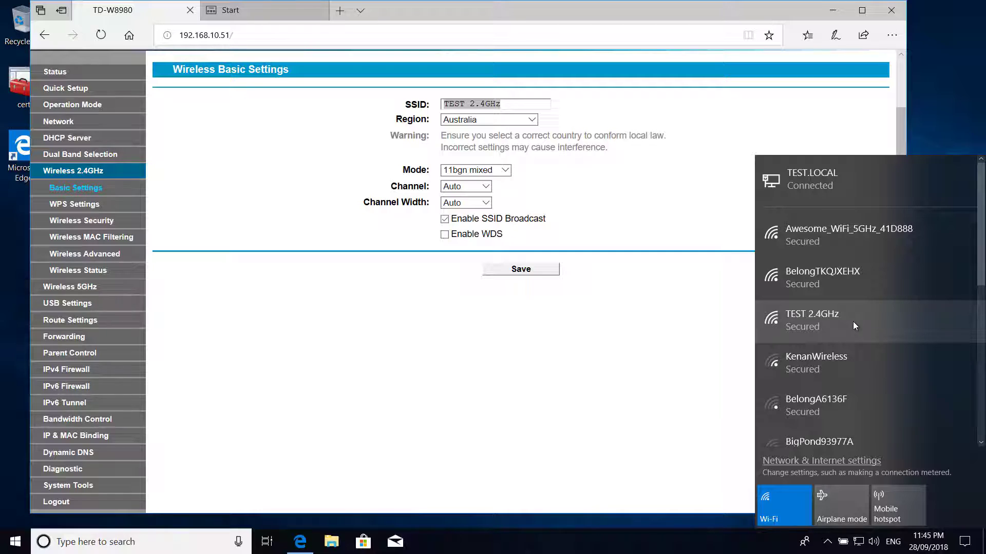
pyautogui.click(819, 325)
pyautogui.click(929, 379)
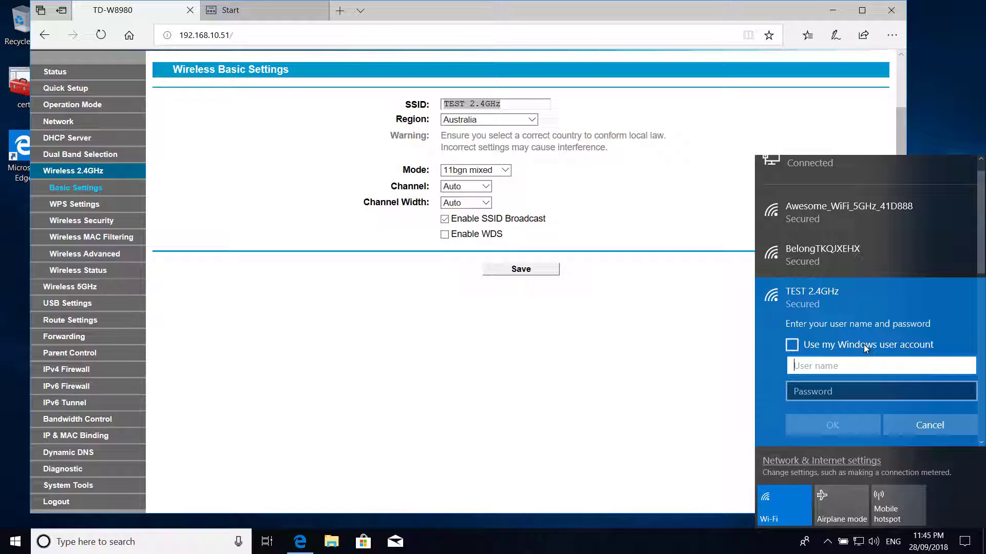
pyautogui.scroll(-1, 846, 355)
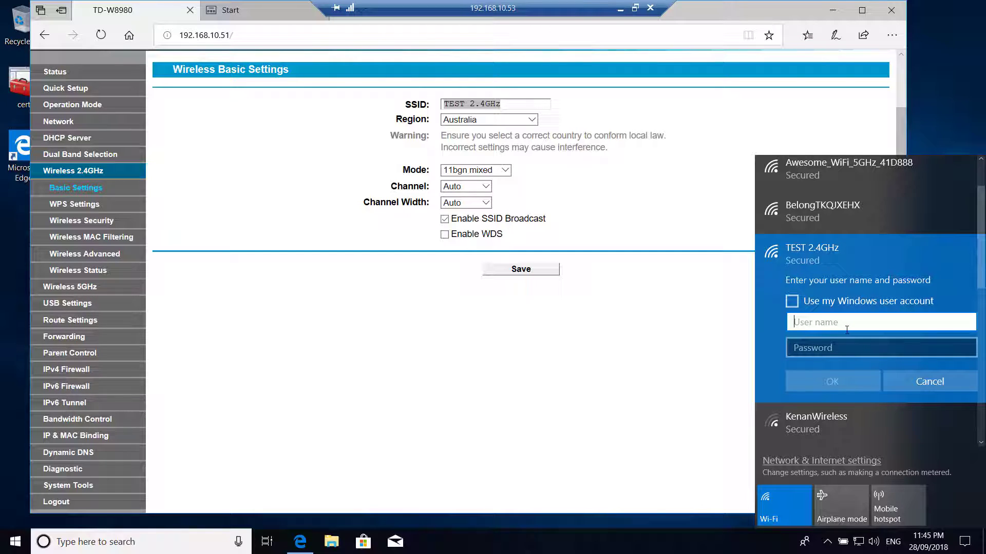
# On the TEST-CERT01 server, launch Active Directory Users and Computers from Server Manager's Tools menu
pyautogui.click(620, 10)
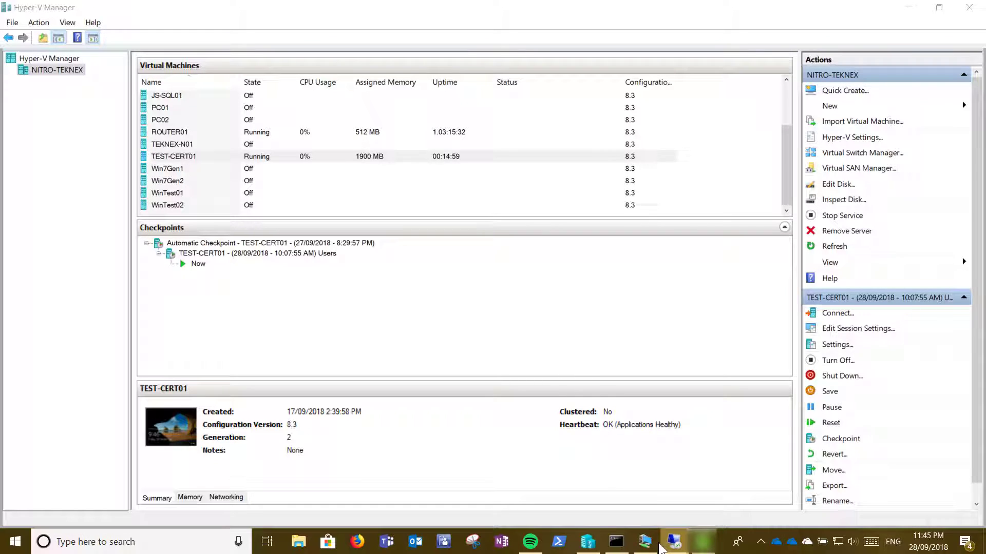
pyautogui.click(674, 541)
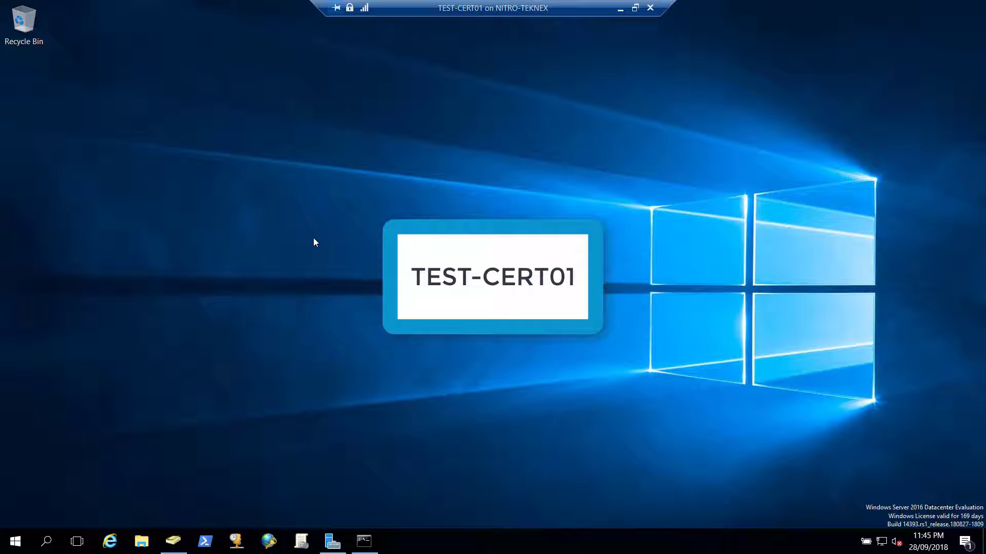
pyautogui.click(333, 541)
pyautogui.click(899, 36)
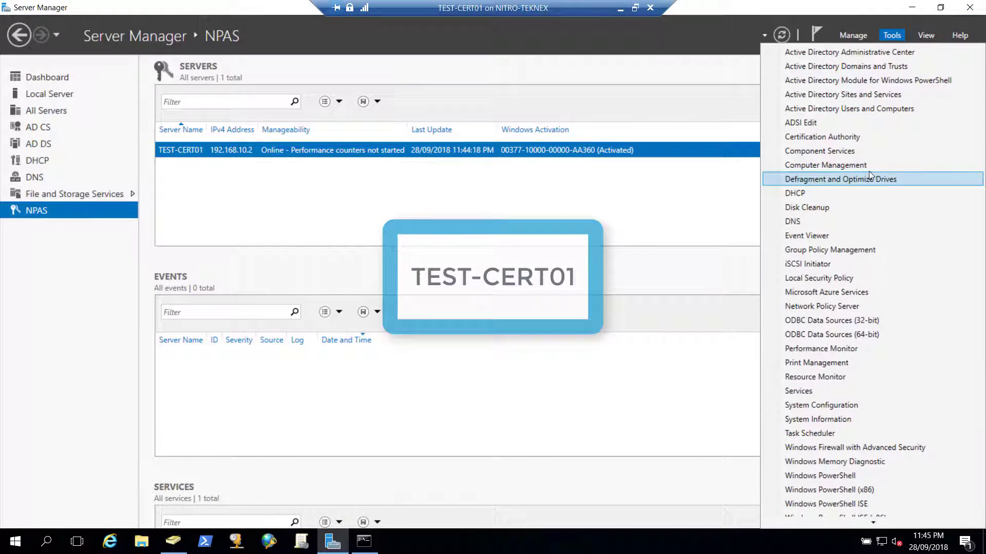
pyautogui.click(889, 107)
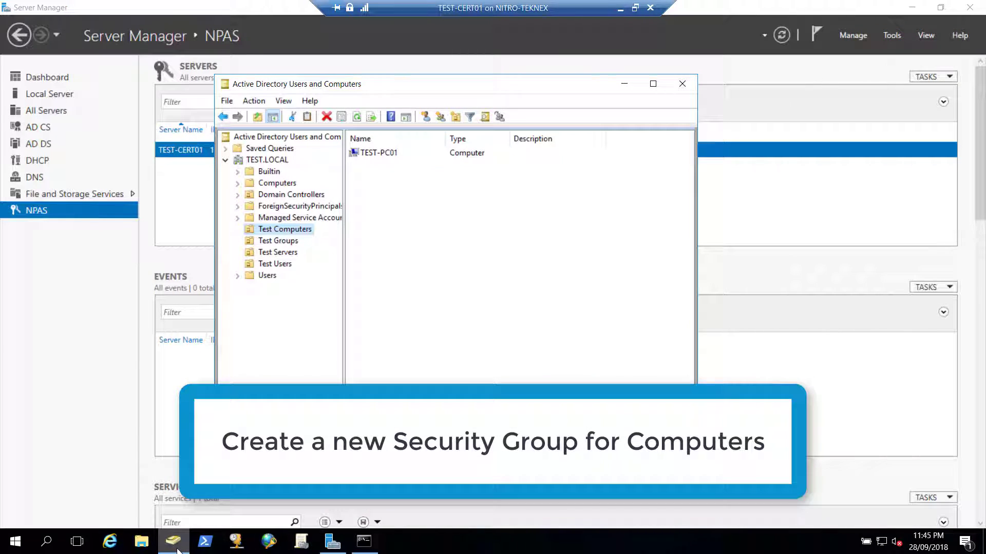
pyautogui.click(653, 84)
# Create a new group named WLAN Computers in the Test Groups container
pyautogui.click(64, 160)
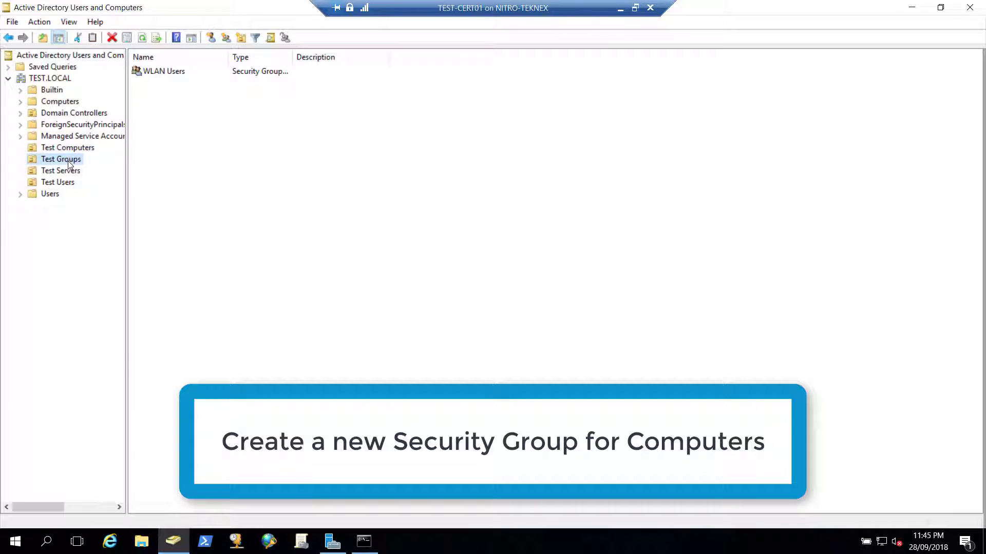
pyautogui.click(176, 74)
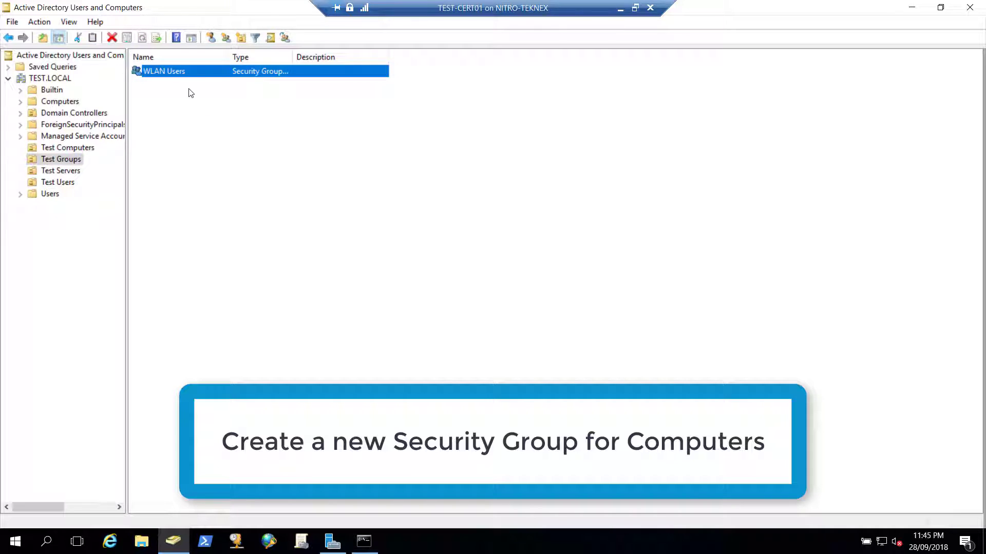
pyautogui.click(191, 105)
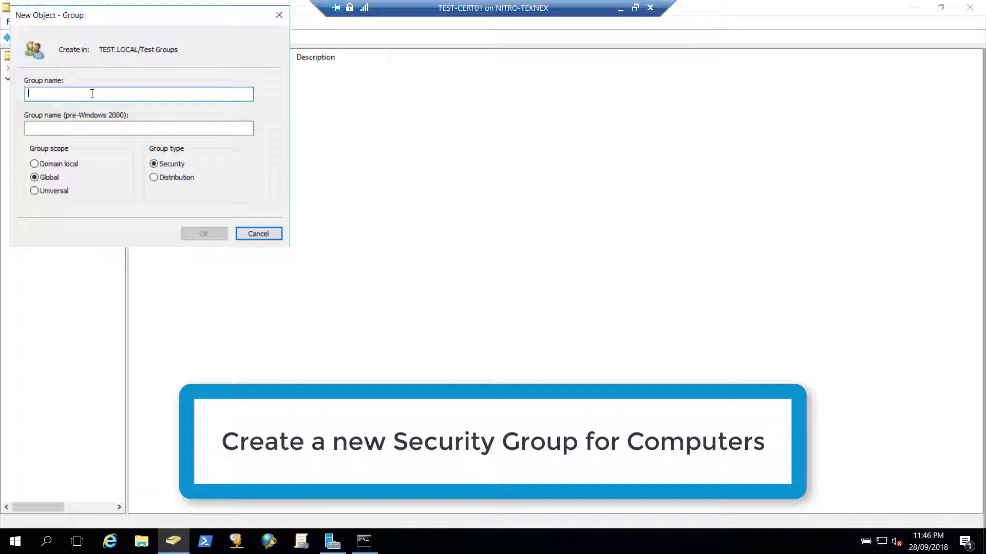
pyautogui.write('WLAN Computers')
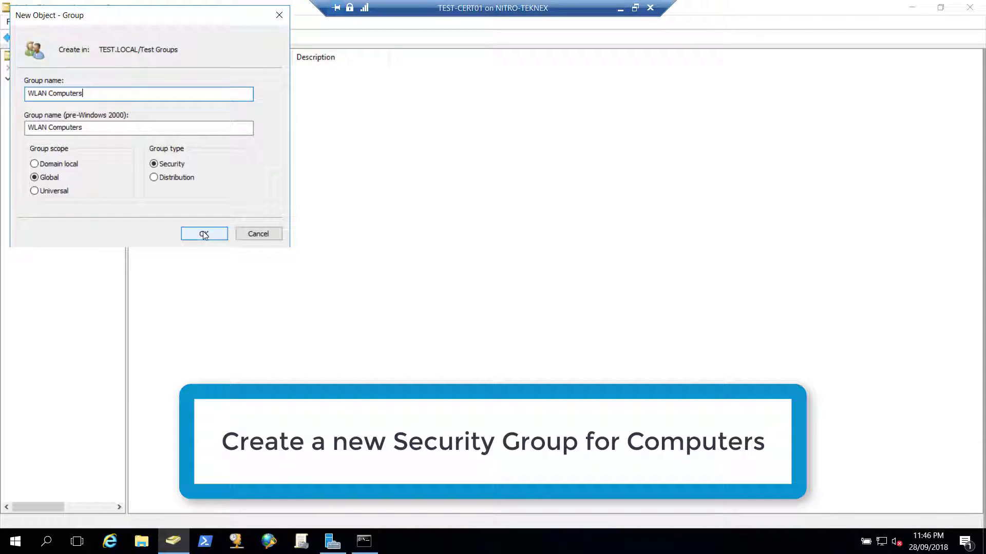
pyautogui.click(203, 234)
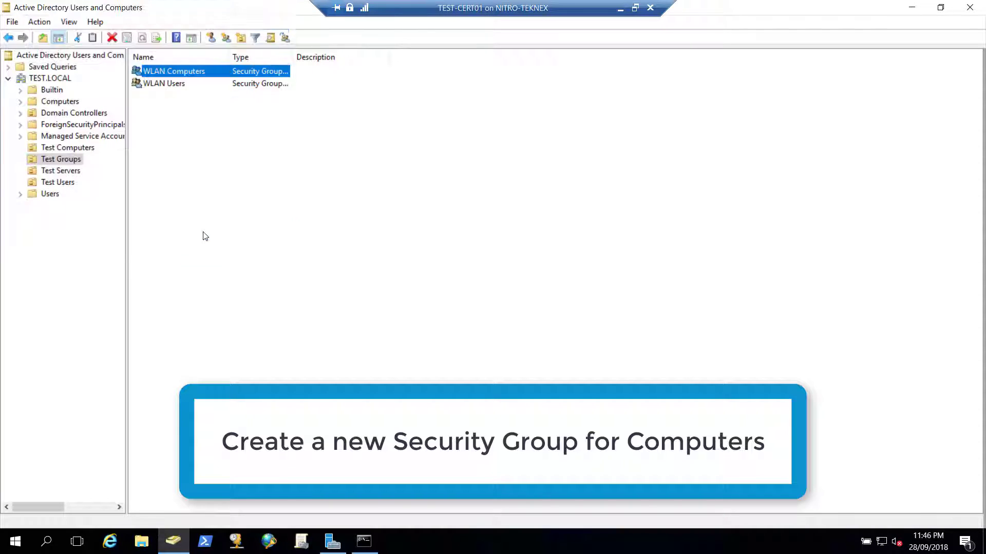
# In WLAN Computers' properties, begin adding a member with Computers included in the search
pyautogui.rightClick(183, 72)
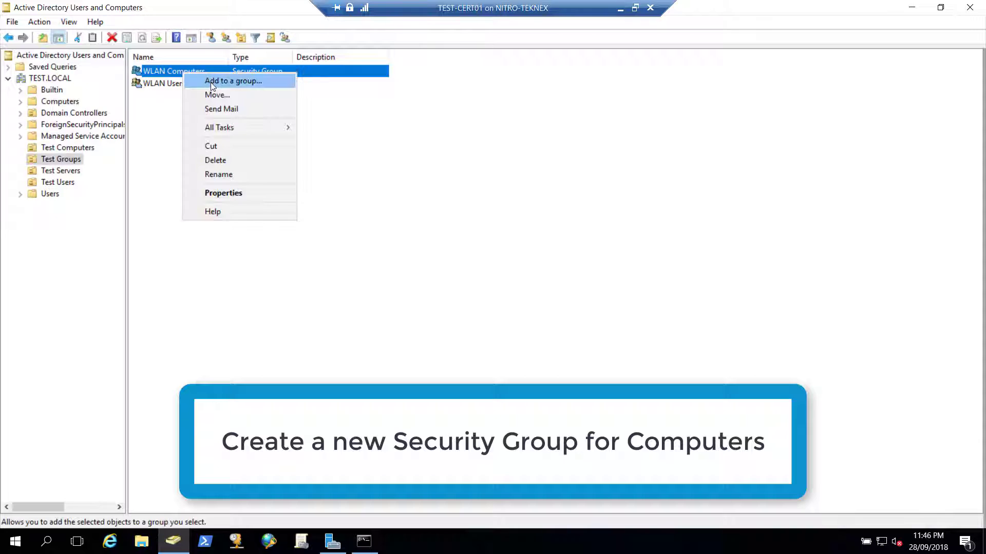
pyautogui.click(231, 194)
pyautogui.click(418, 148)
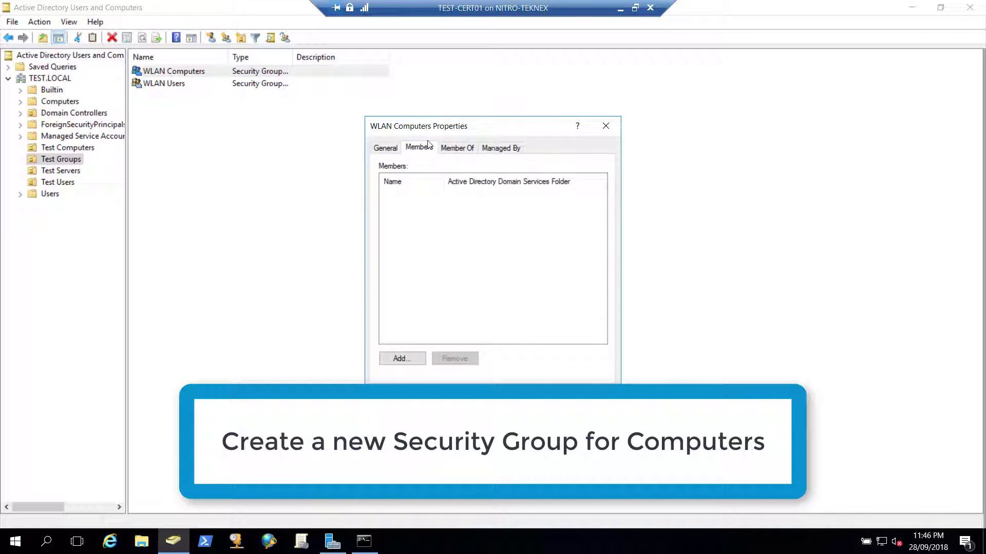
pyautogui.moveTo(432, 128); pyautogui.dragTo(309, 83)
pyautogui.click(277, 313)
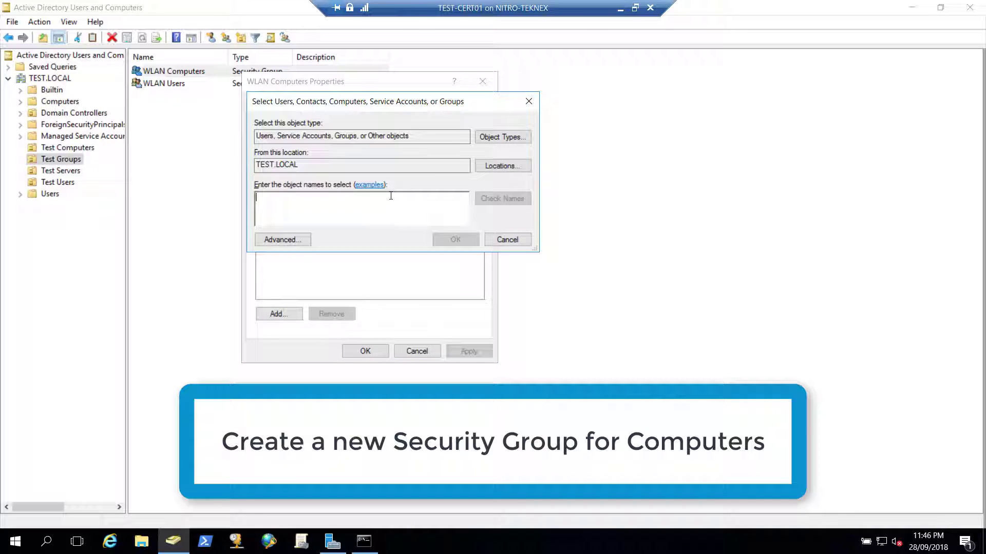
pyautogui.click(502, 138)
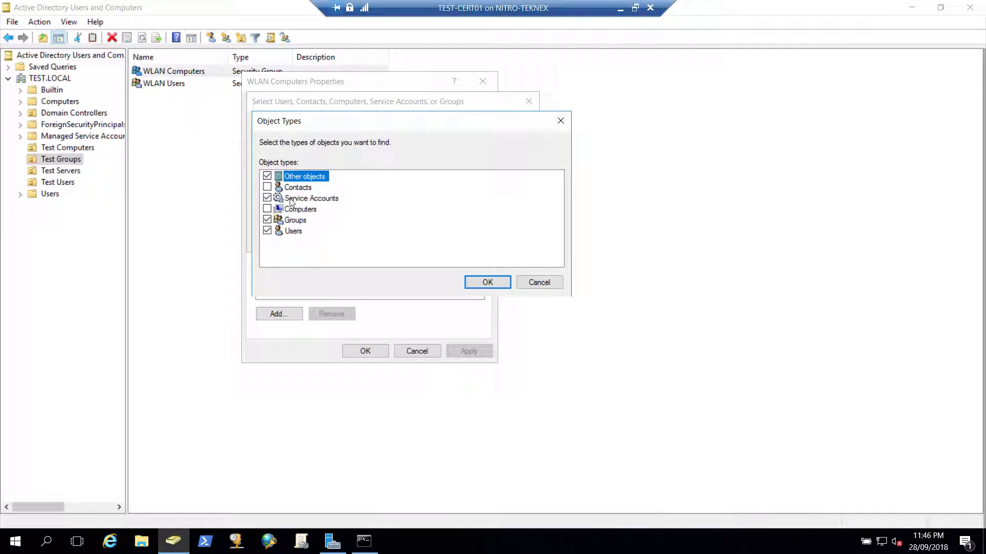
pyautogui.click(267, 209)
pyautogui.click(485, 283)
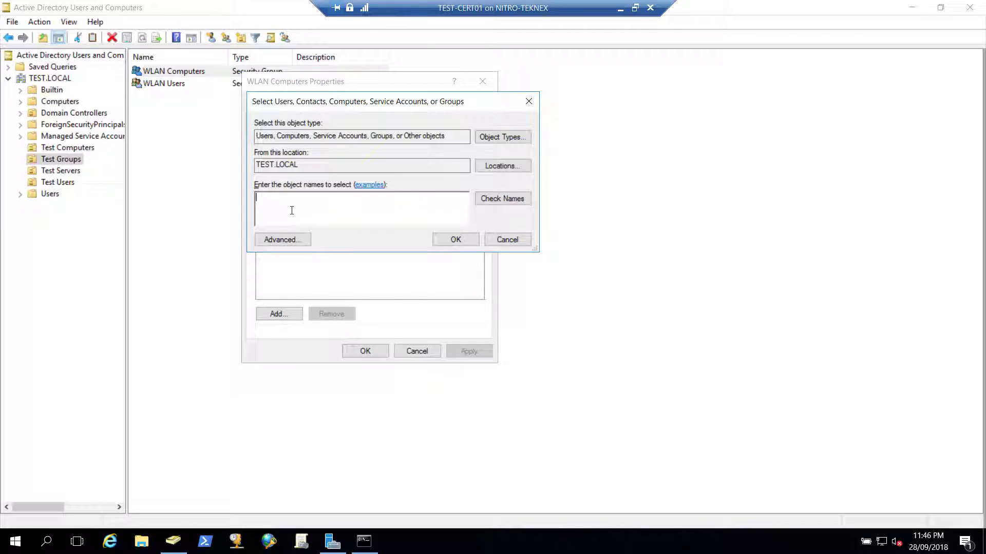
# Add test-pc01 as a member, apply the change, and verify TEST-PC01 is listed
pyautogui.write('test-pc01')
pyautogui.click(477, 198)
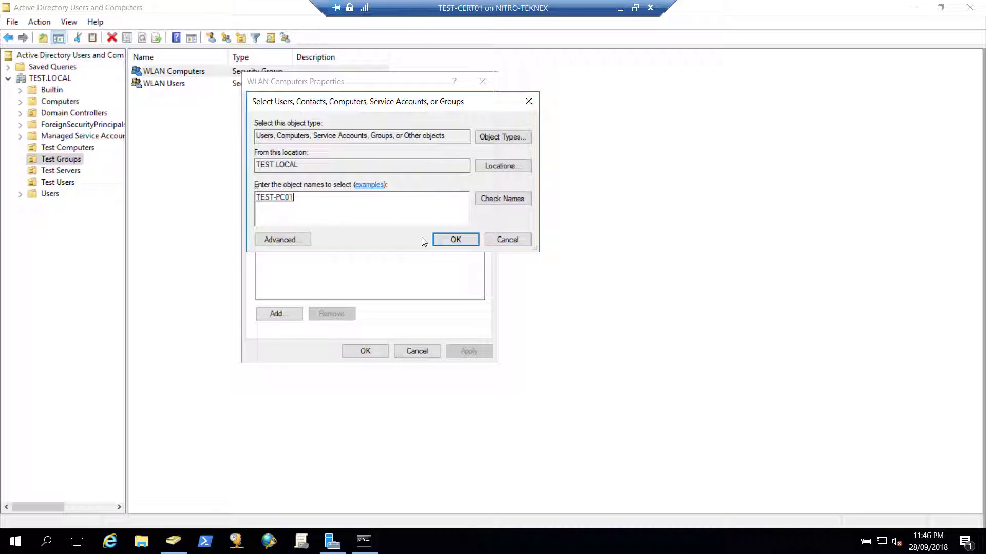
pyautogui.click(448, 244)
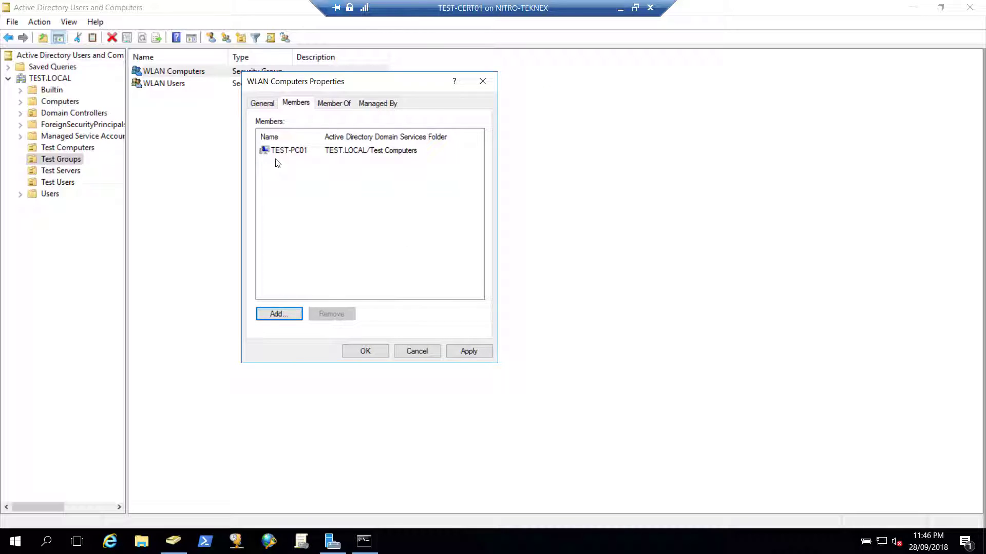
pyautogui.click(477, 350)
pyautogui.click(372, 352)
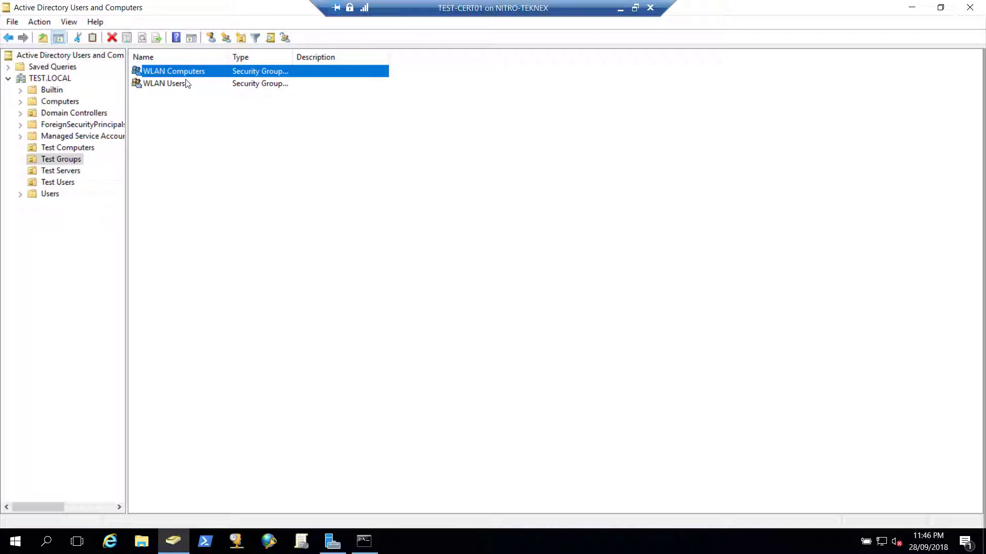
pyautogui.doubleClick(197, 72)
pyautogui.click(296, 102)
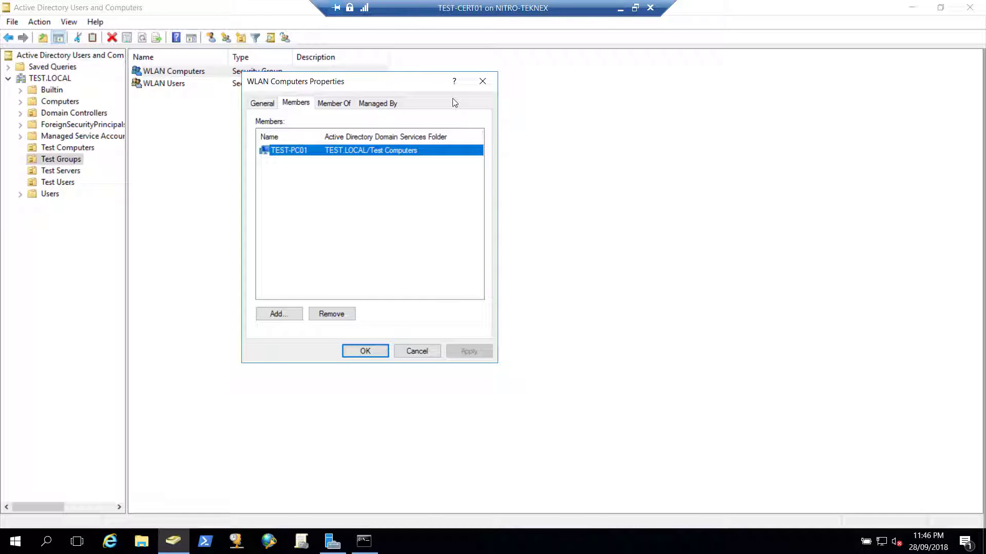
pyautogui.click(482, 81)
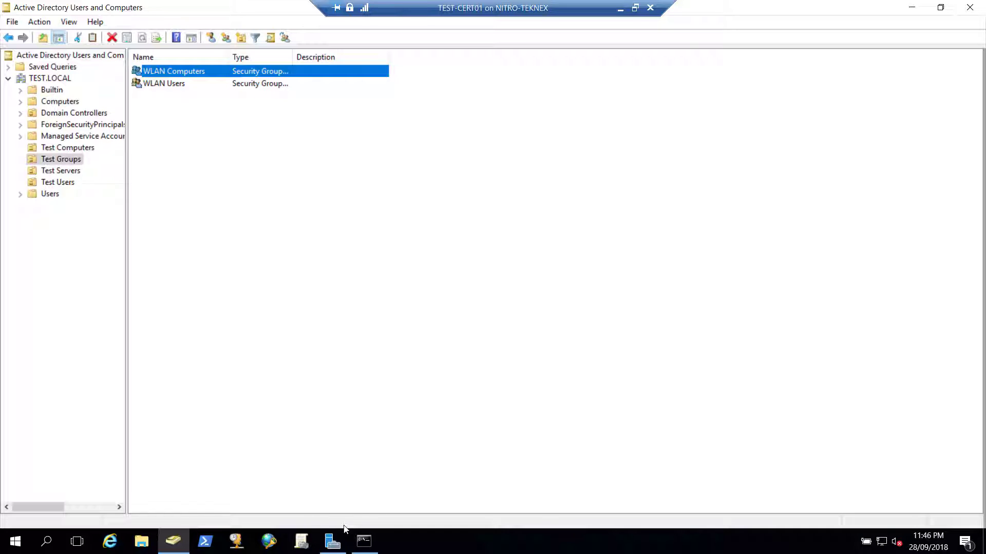
# Bring up Group Policy Management and expand the TEST.LOCAL domain
pyautogui.click(307, 546)
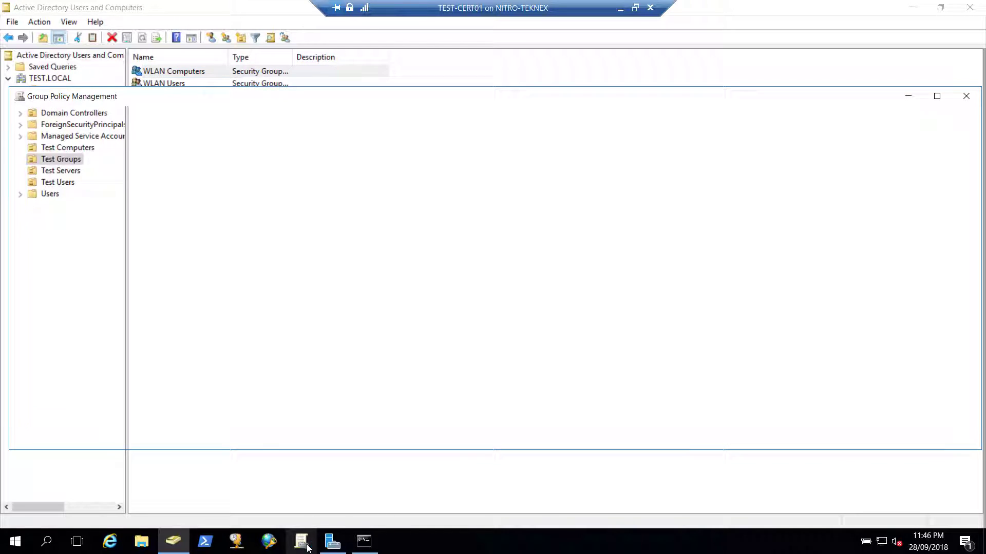
pyautogui.click(332, 541)
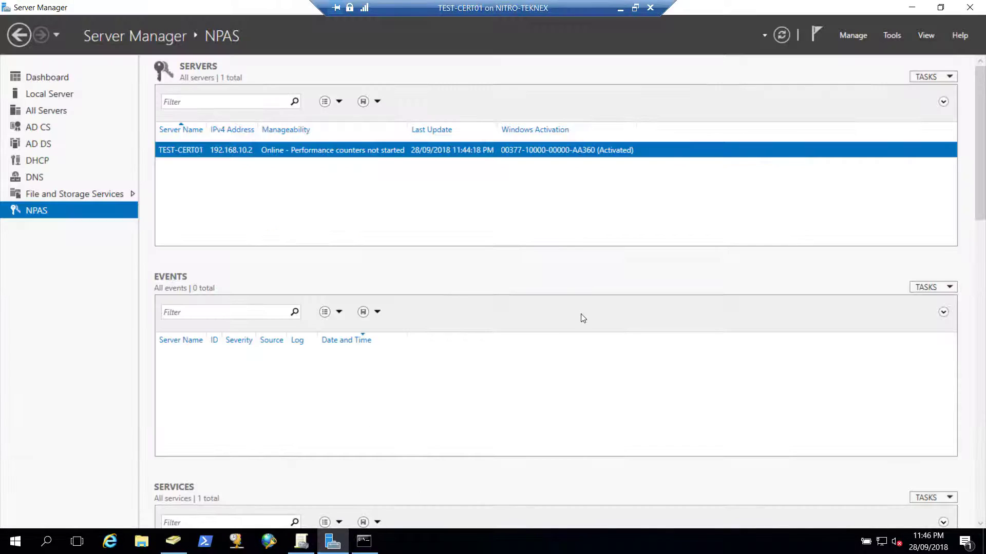
pyautogui.click(889, 36)
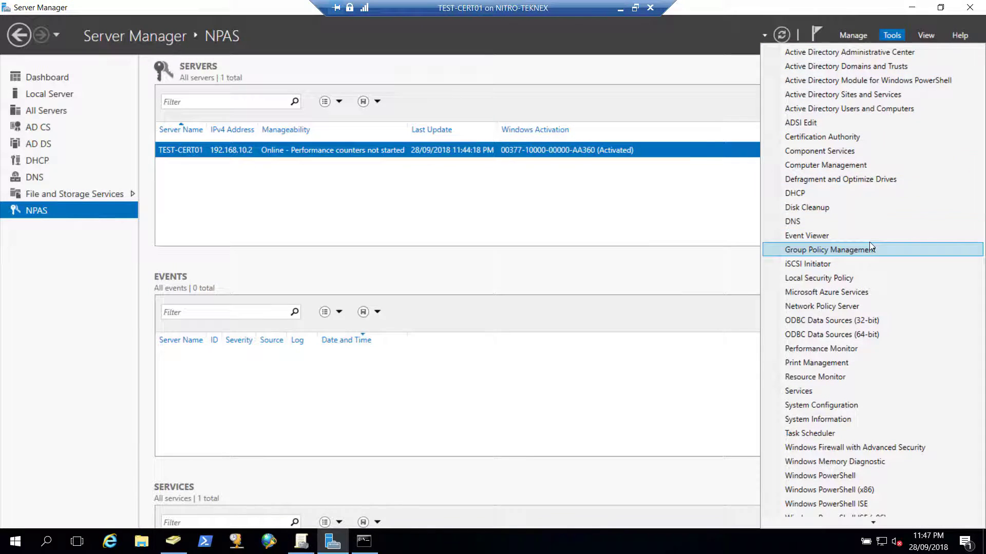
pyautogui.click(302, 541)
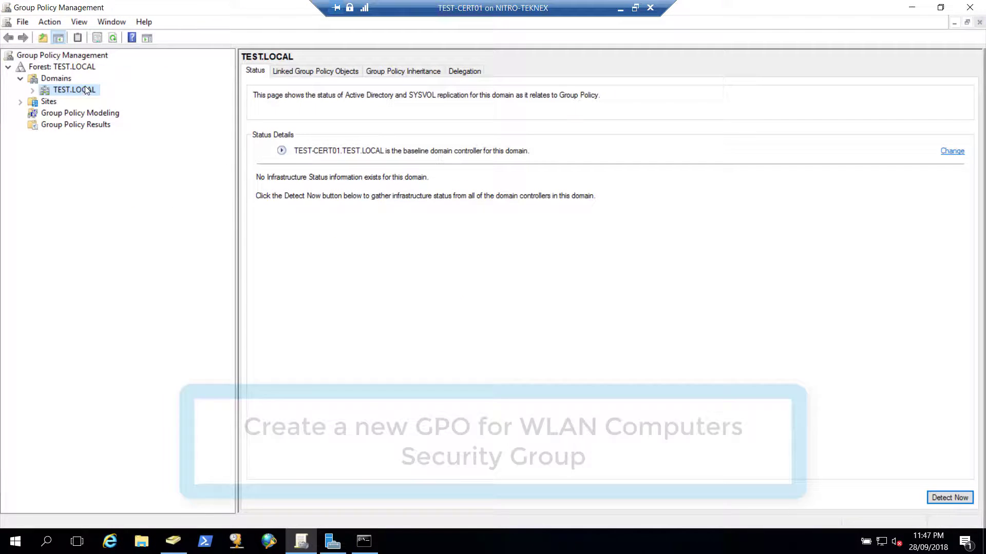
pyautogui.click(20, 79)
pyautogui.click(20, 79)
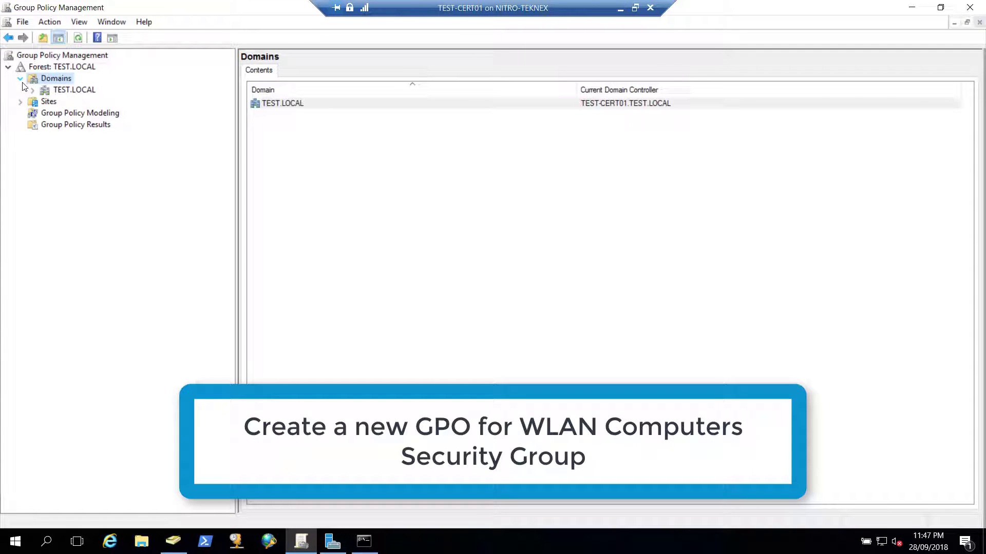
pyautogui.doubleClick(74, 89)
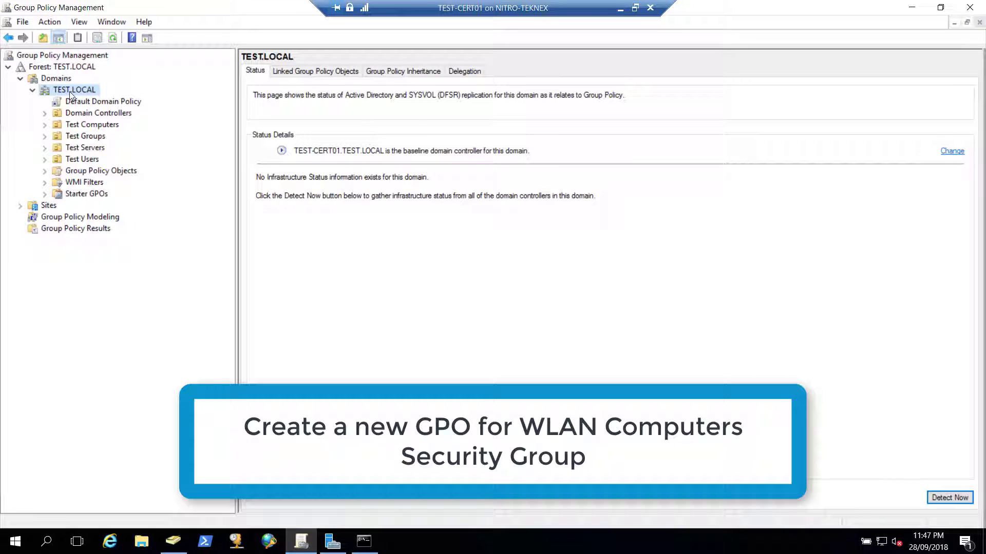
# Create a GPO named WLAN Computers GPO linked to TEST.LOCAL and dismiss the link warning
pyautogui.rightClick(68, 91)
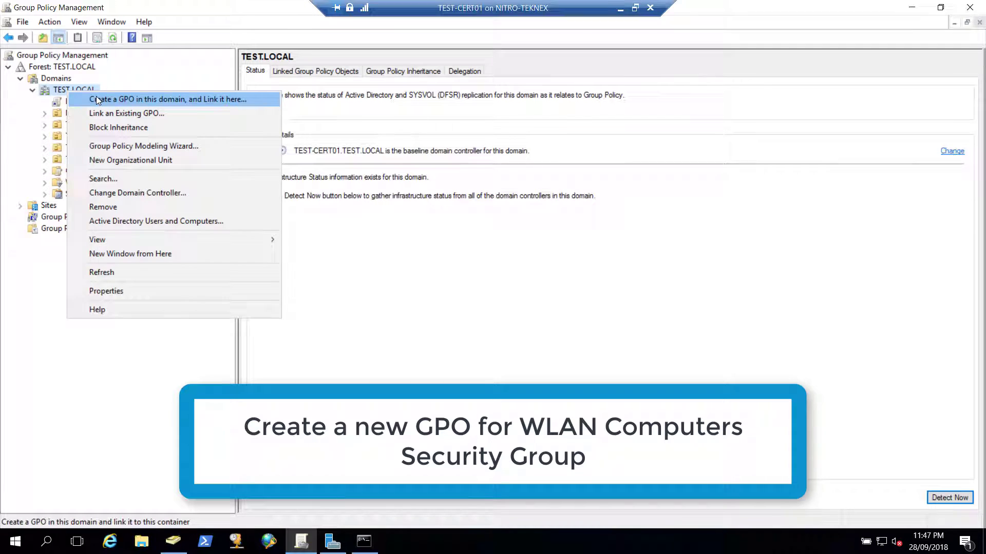
pyautogui.click(103, 99)
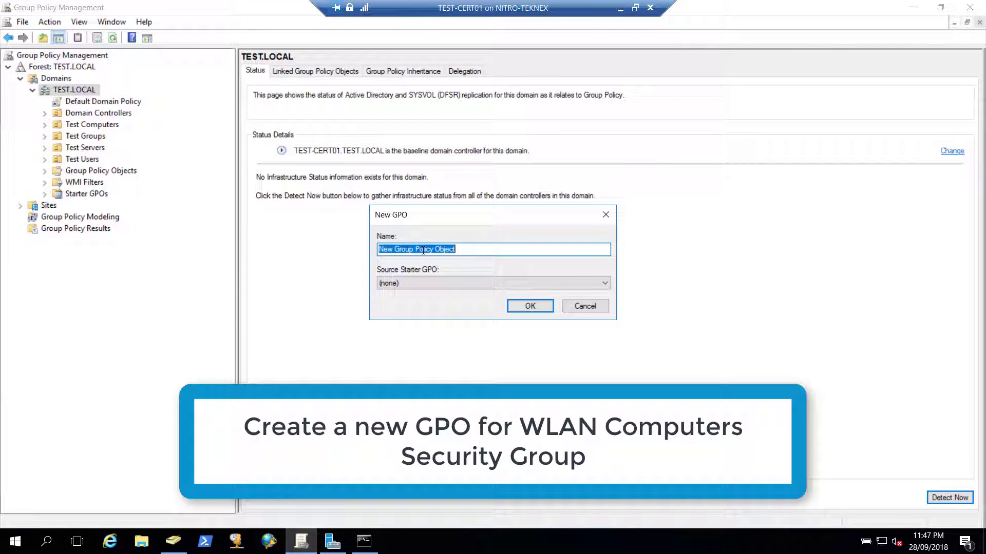
pyautogui.write('WLAN')
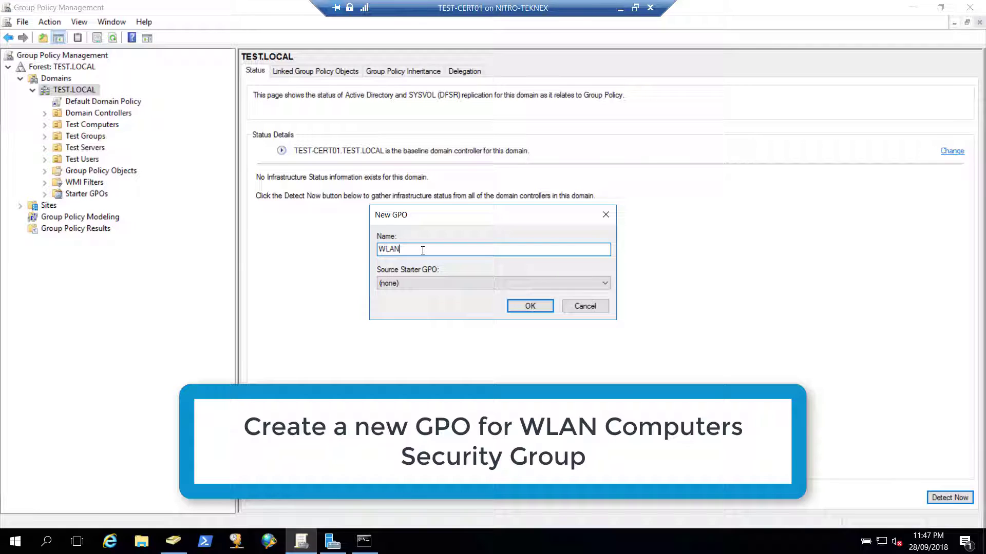
pyautogui.write(' Computers GPO')
pyautogui.click(530, 307)
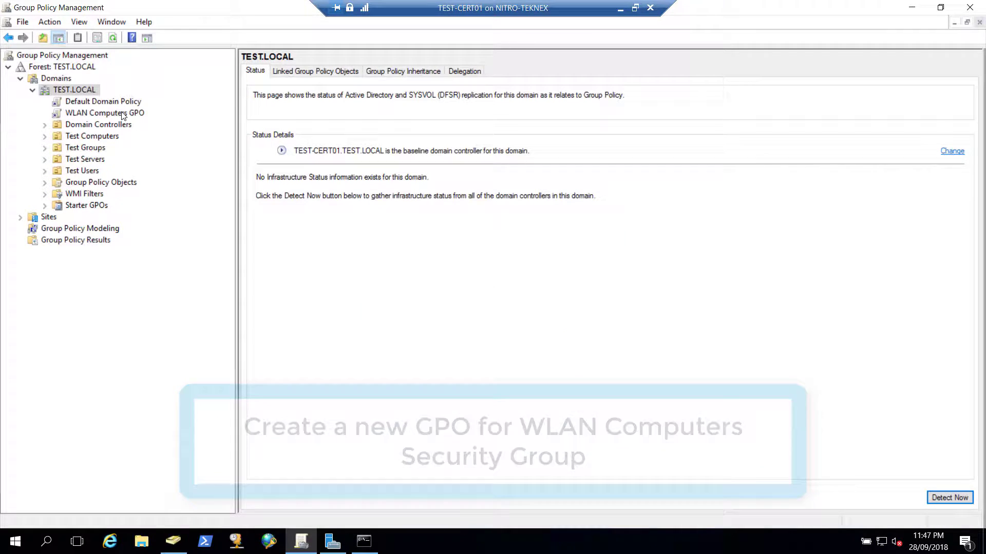
pyautogui.click(96, 113)
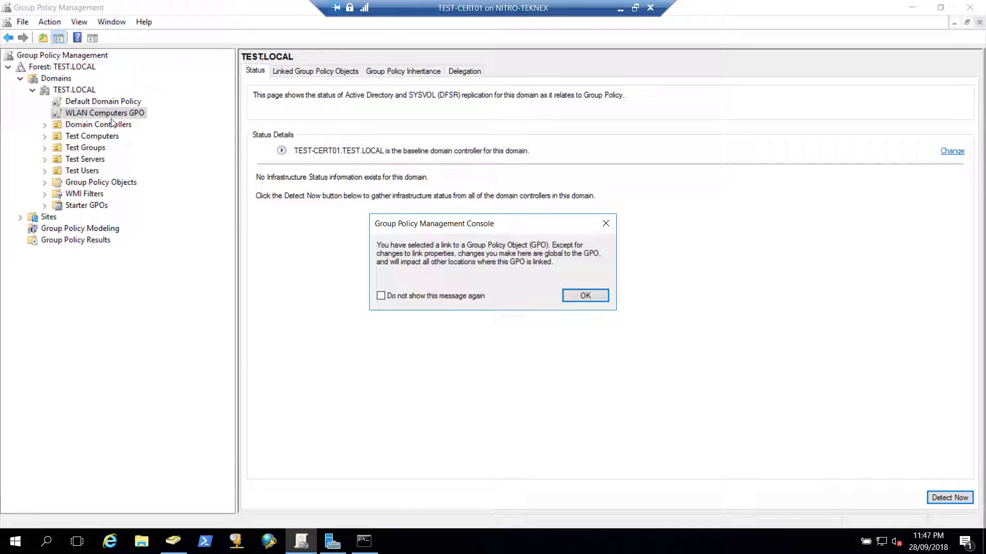
pyautogui.click(593, 296)
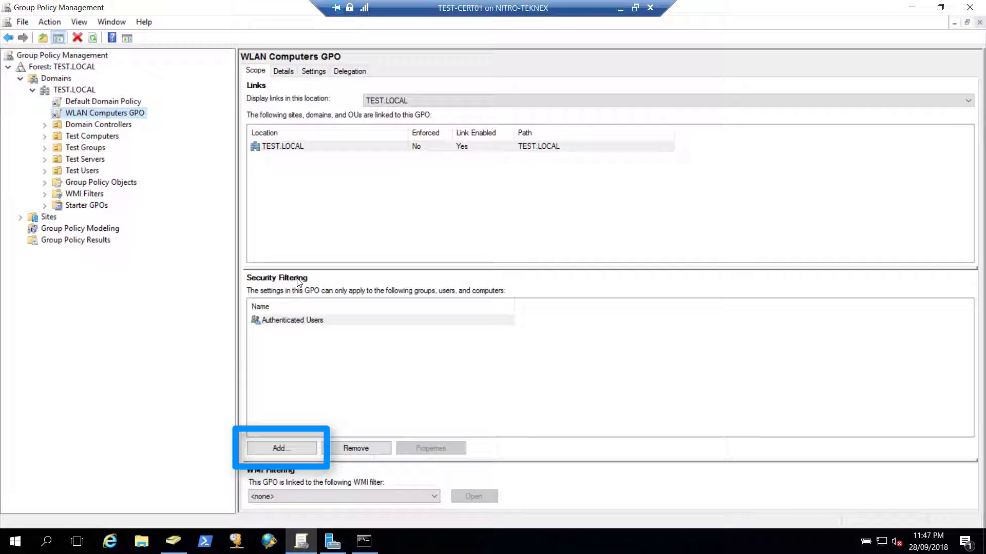
# Add the WLAN Computers group to the GPO's security filtering
pyautogui.click(283, 446)
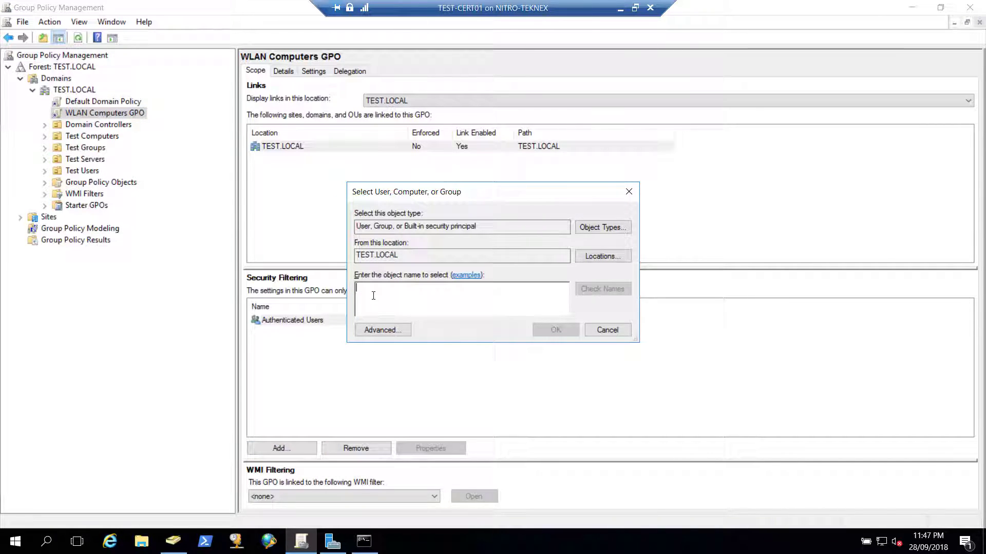
pyautogui.write('WLAN C')
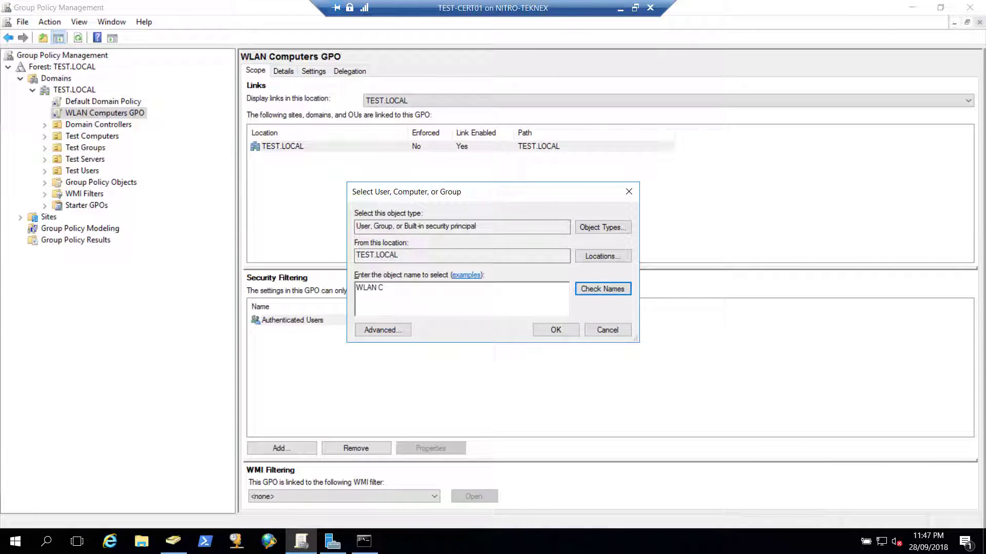
pyautogui.press('Return')
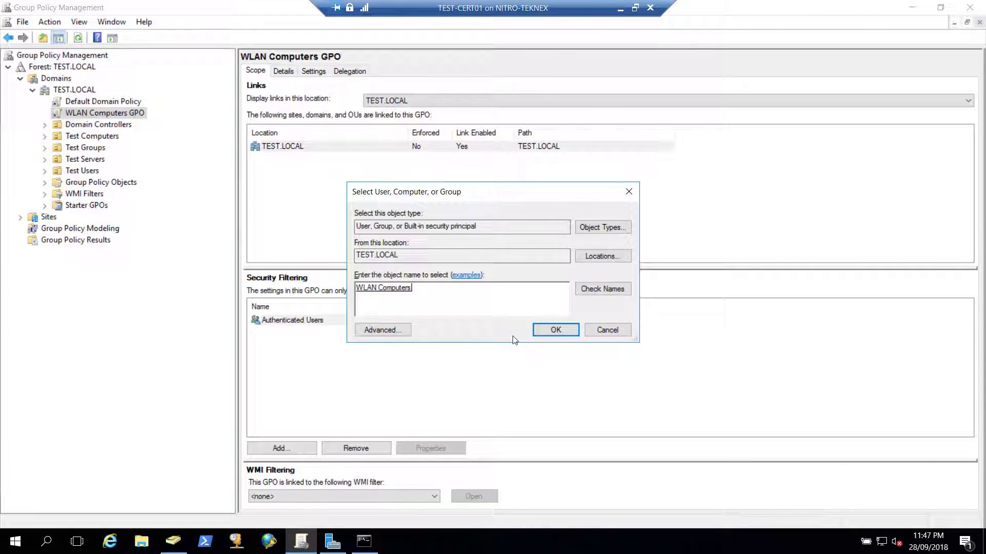
pyautogui.click(556, 331)
pyautogui.click(342, 335)
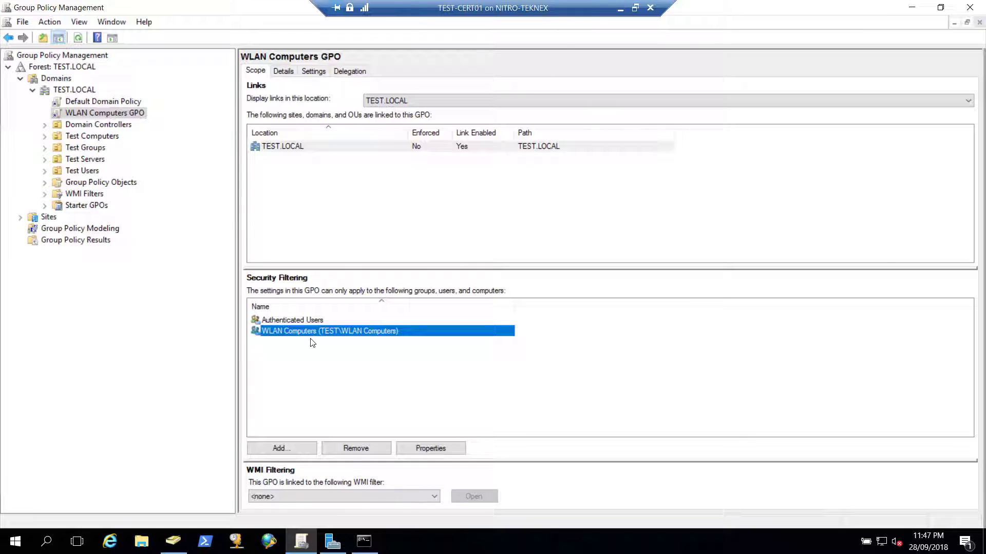
# Open WLAN Computers GPO in Group Policy Management Editor
pyautogui.rightClick(118, 118)
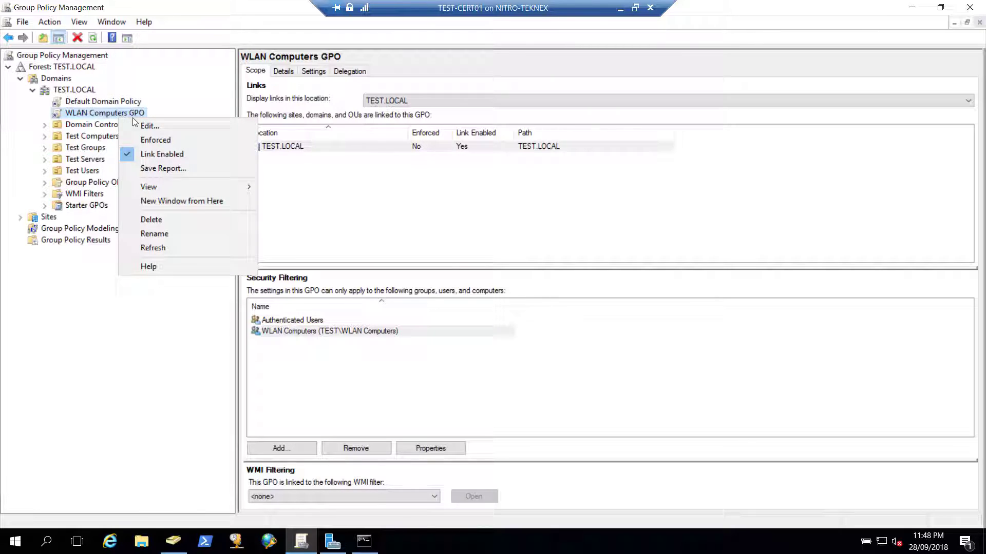
pyautogui.click(150, 125)
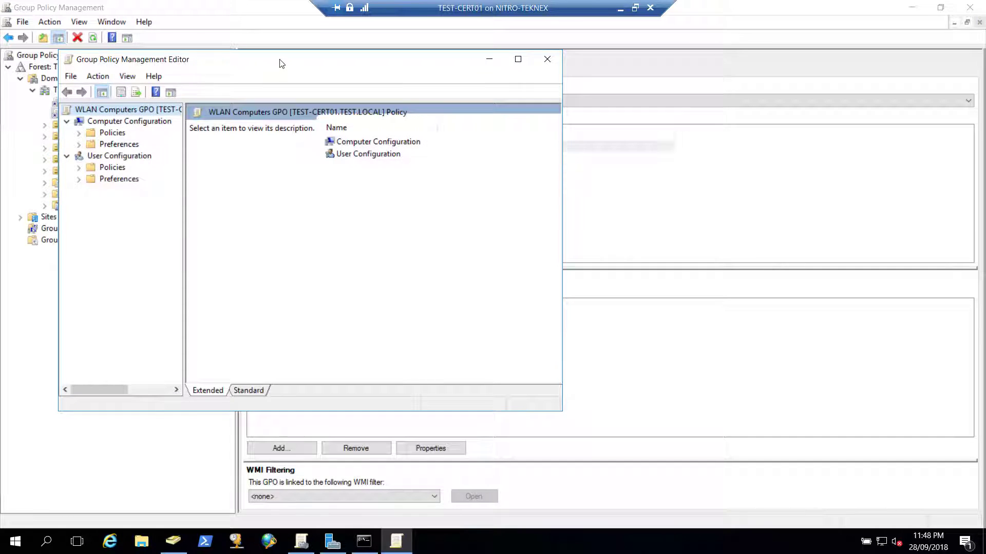
pyautogui.moveTo(279, 61); pyautogui.dragTo(351, 77)
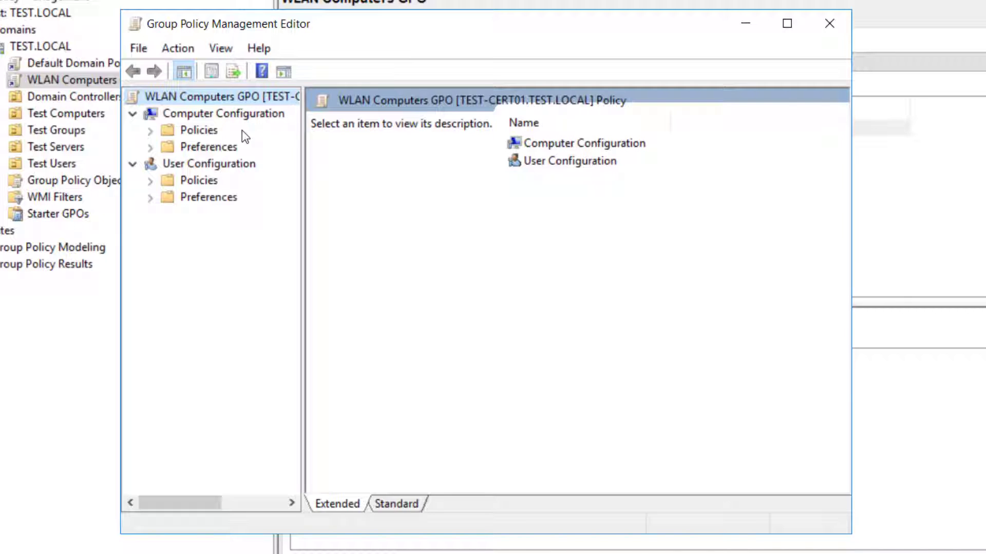
# Navigate Computer Configuration > Policies > Windows Settings > Security Settings to Public Key Policies
pyautogui.click(204, 133)
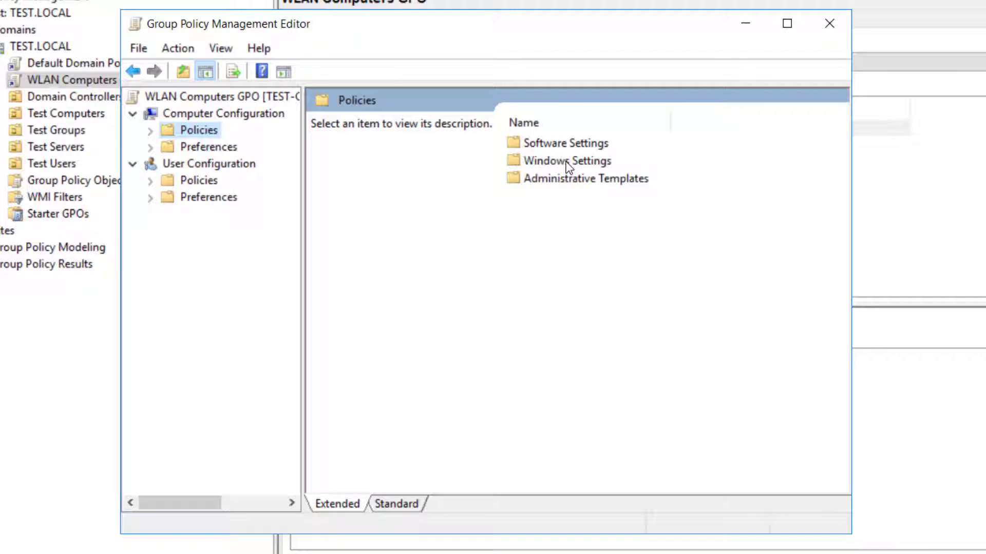
pyautogui.doubleClick(566, 162)
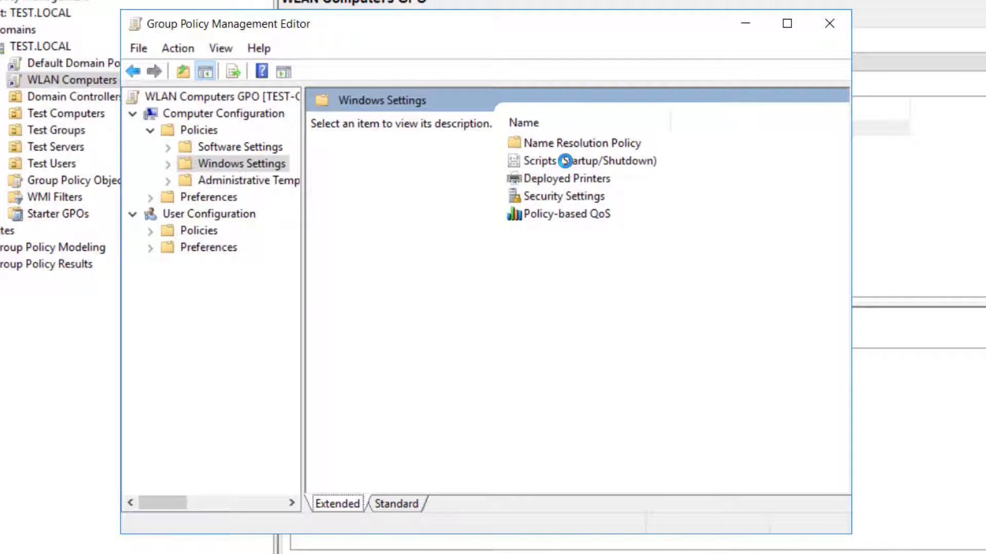
pyautogui.doubleClick(566, 197)
pyautogui.click(186, 231)
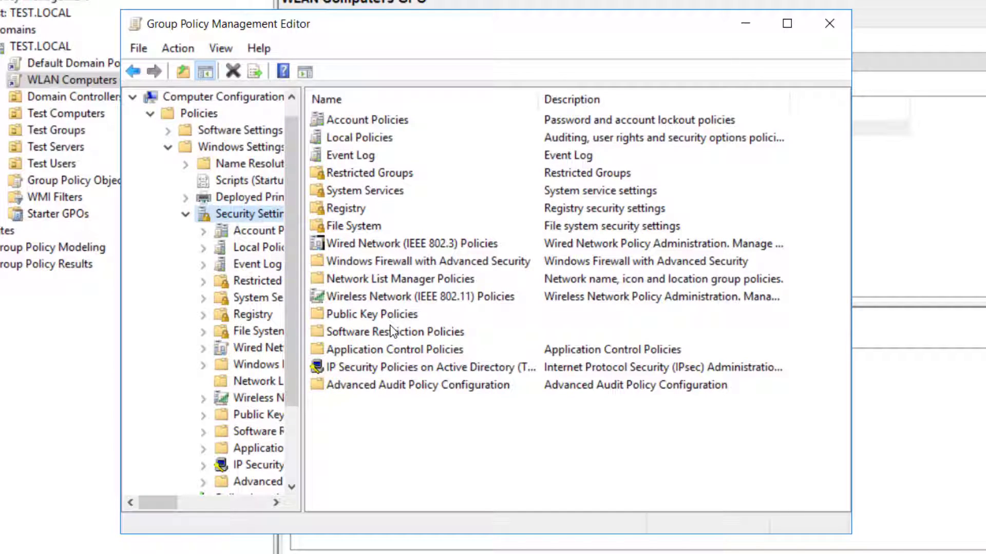
pyautogui.click(357, 317)
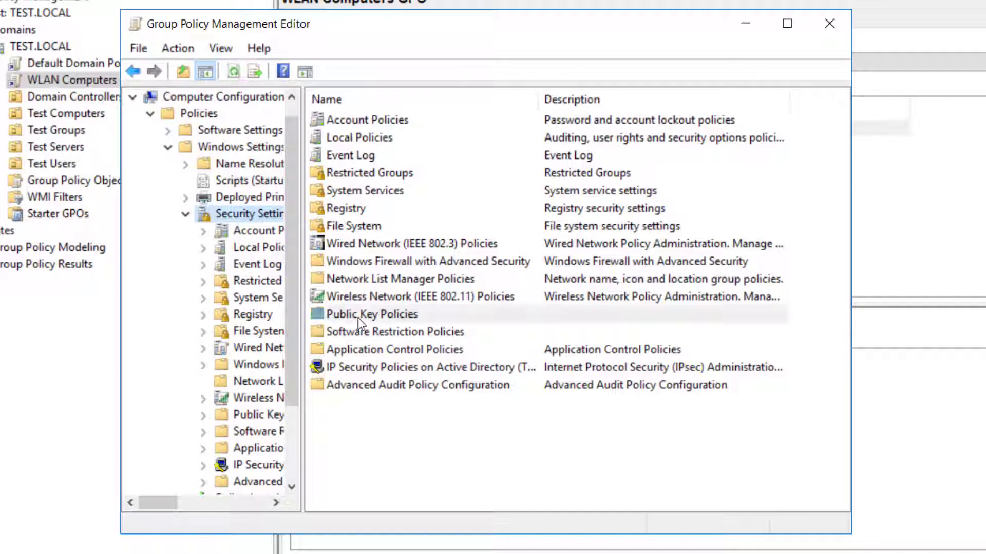
pyautogui.doubleClick(384, 316)
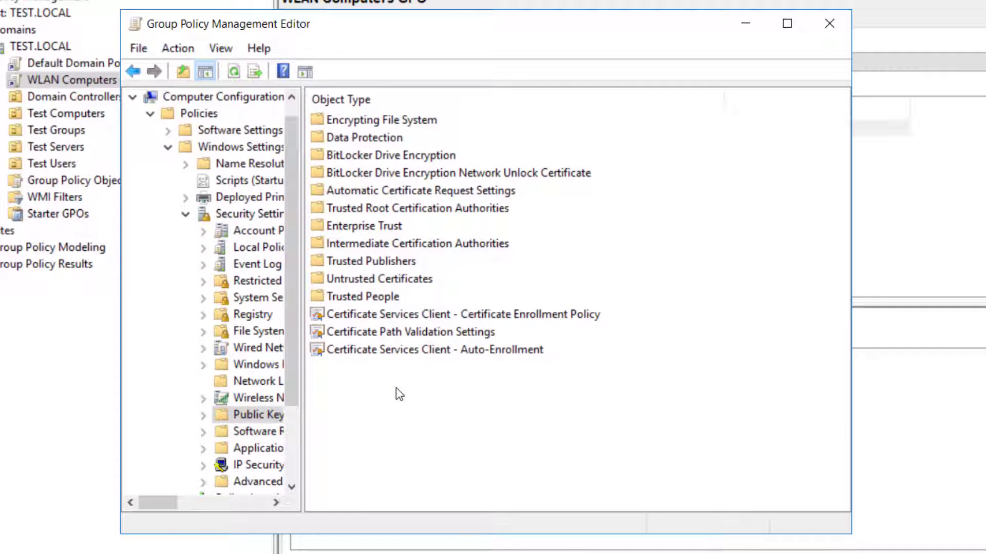
pyautogui.click(400, 353)
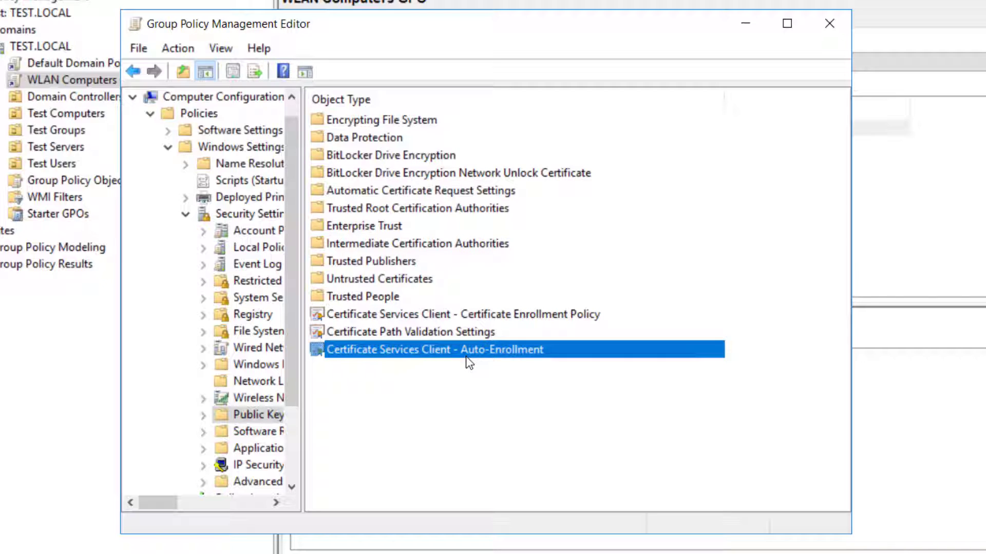
# Set Certificate Services Client - Auto-Enrollment to Enabled with both renewal and template-update options ticked
pyautogui.doubleClick(476, 349)
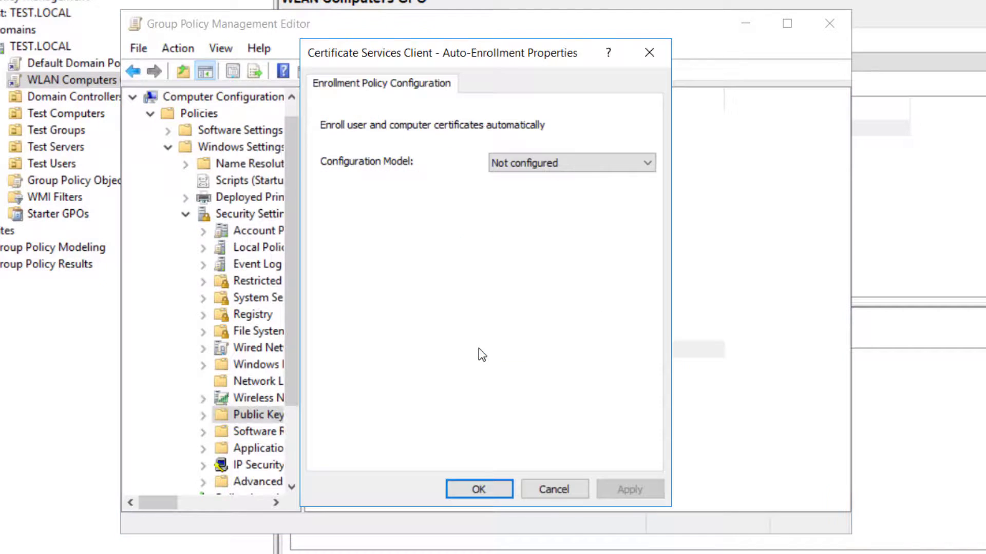
pyautogui.click(533, 166)
pyautogui.click(534, 190)
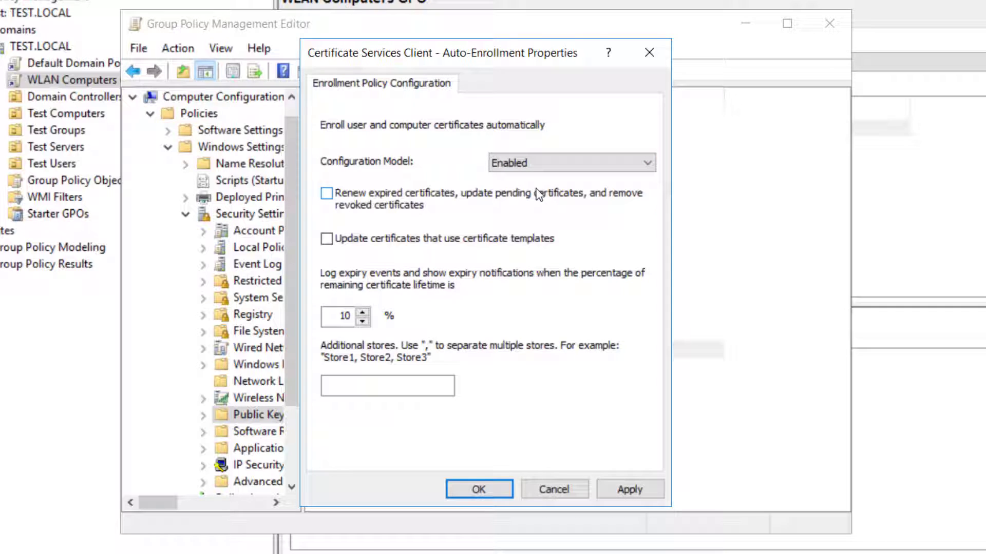
pyautogui.click(331, 196)
pyautogui.click(332, 240)
pyautogui.click(621, 489)
pyautogui.click(475, 491)
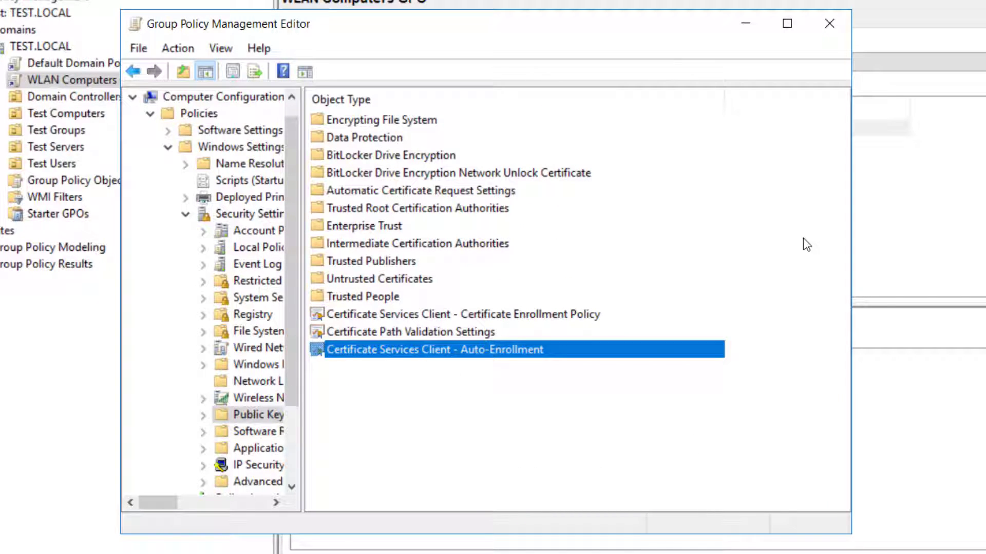
# Add a new automatic certificate request for the Computer template under Automatic Certificate Request Settings
pyautogui.click(452, 198)
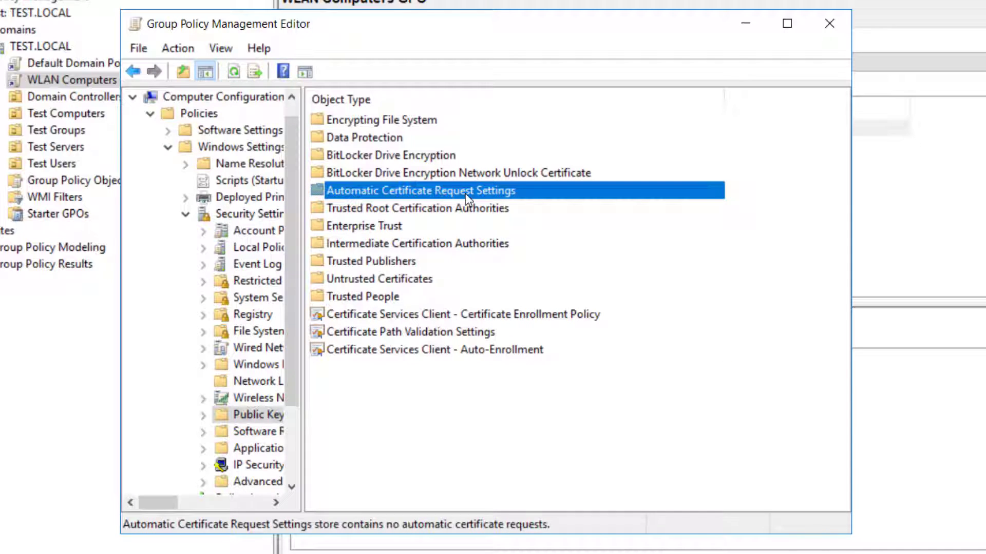
pyautogui.doubleClick(476, 187)
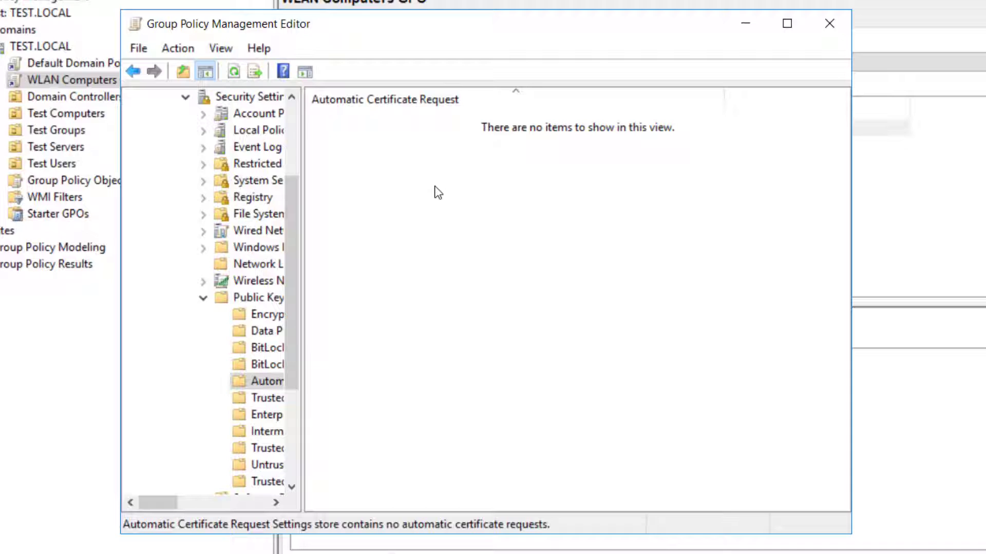
pyautogui.rightClick(414, 179)
pyautogui.moveTo(464, 189)
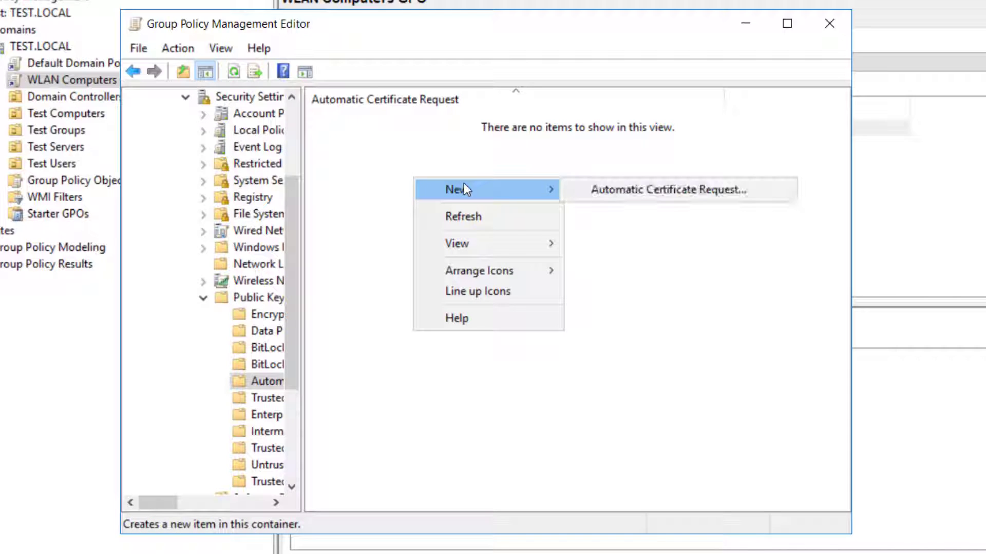
pyautogui.click(660, 195)
pyautogui.moveTo(334, 39); pyautogui.dragTo(415, 48)
pyautogui.click(539, 378)
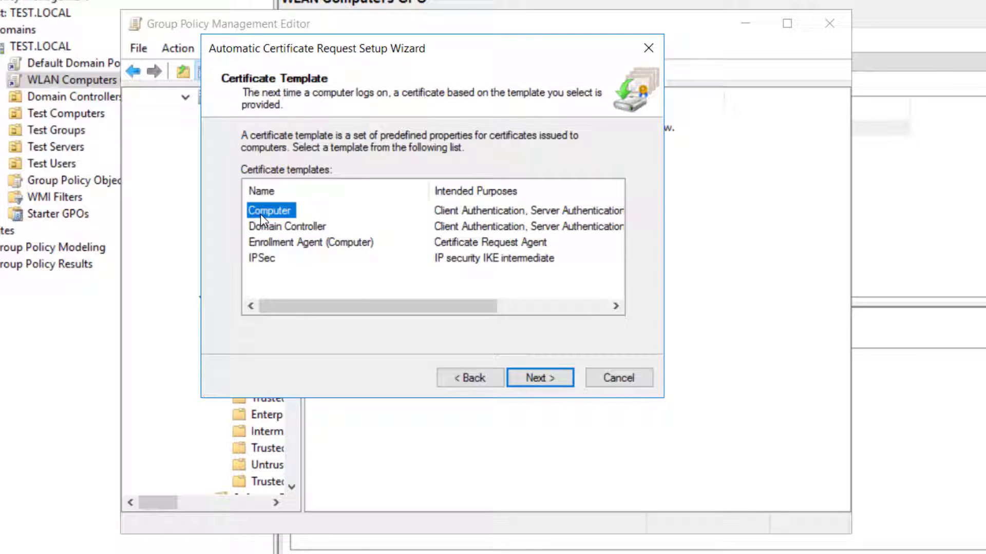
pyautogui.click(548, 380)
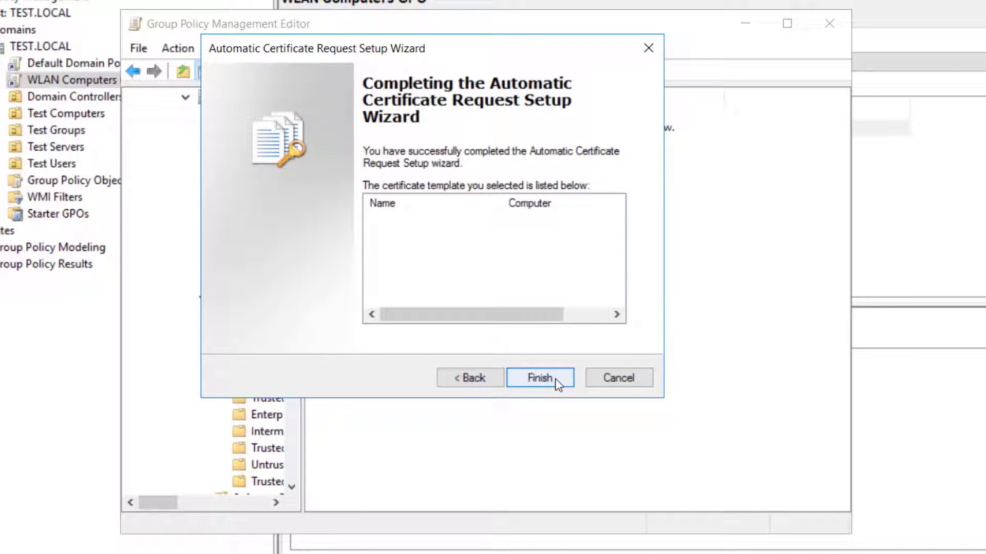
pyautogui.click(556, 379)
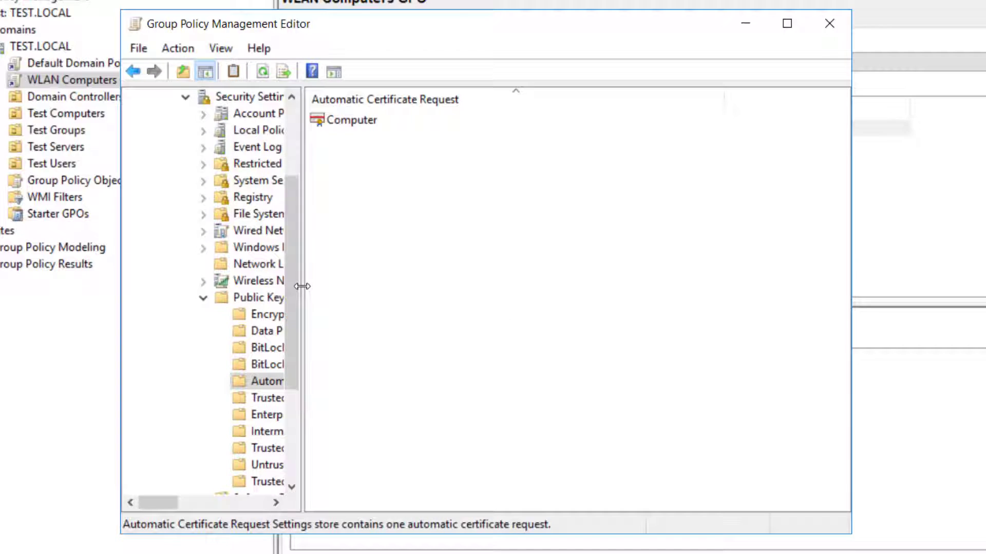
pyautogui.moveTo(303, 288); pyautogui.dragTo(488, 293)
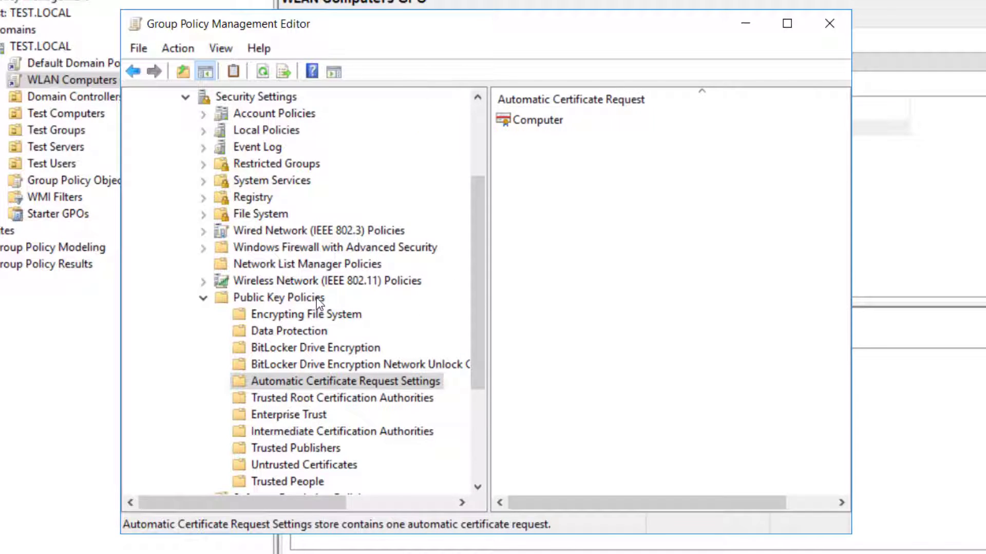
# Create a new Vista-and-later policy under Wireless Network (IEEE 802.11) Policies
pyautogui.click(208, 297)
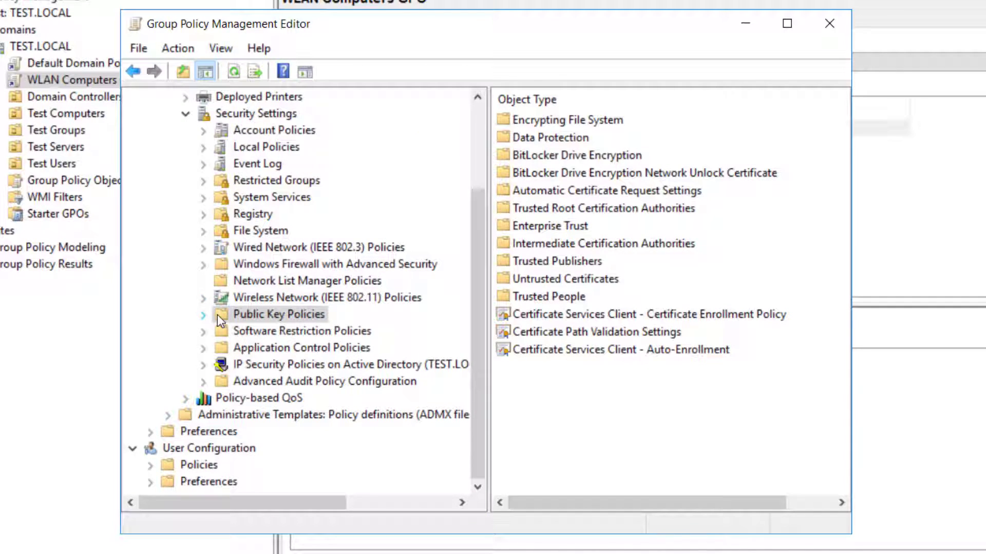
pyautogui.click(265, 297)
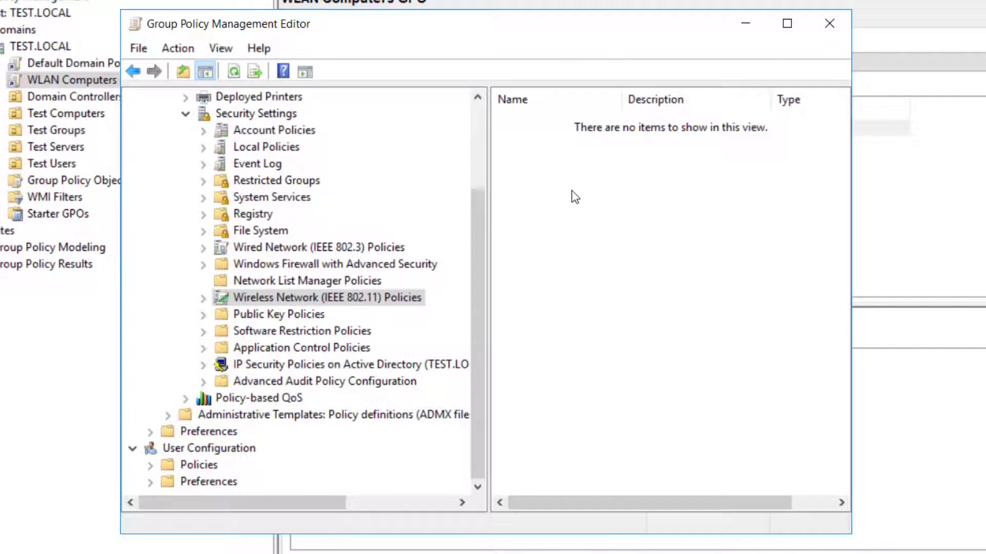
pyautogui.rightClick(603, 197)
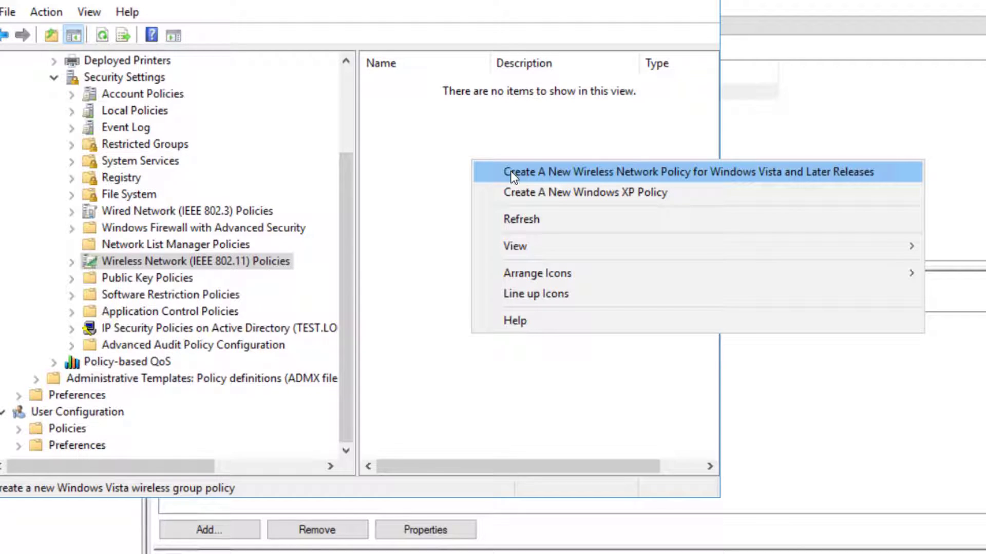
pyautogui.click(514, 177)
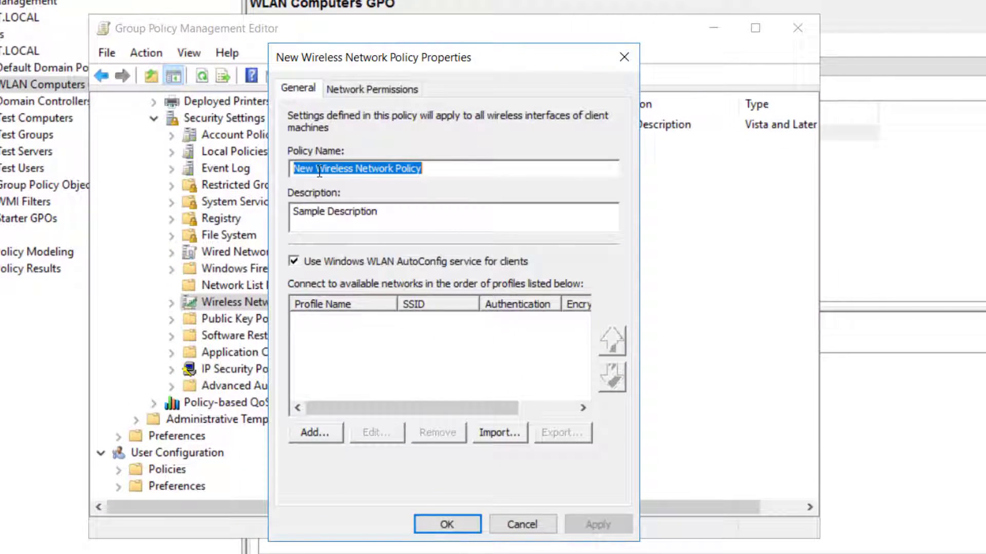
# Name the policy WLAN Computers Policy and delete the sample description text
pyautogui.write('WLAN')
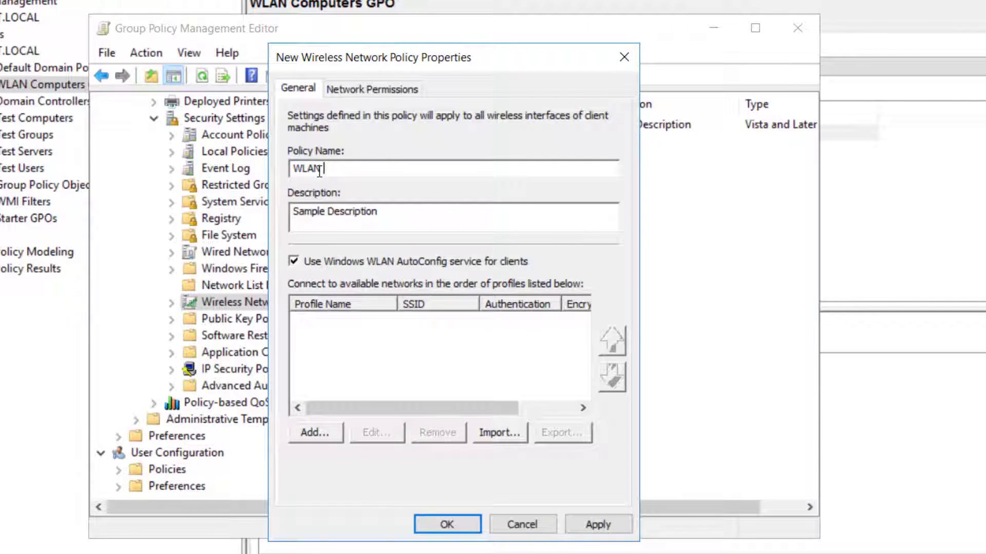
pyautogui.write(' Computers Policy')
pyautogui.click(388, 211)
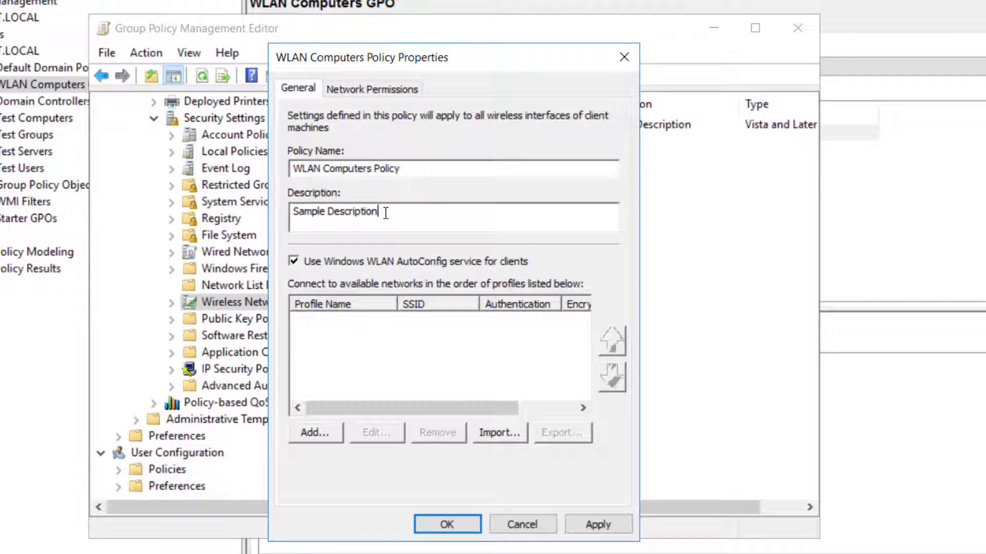
pyautogui.moveTo(387, 212); pyautogui.dragTo(276, 227)
pyautogui.press('BackSpace')
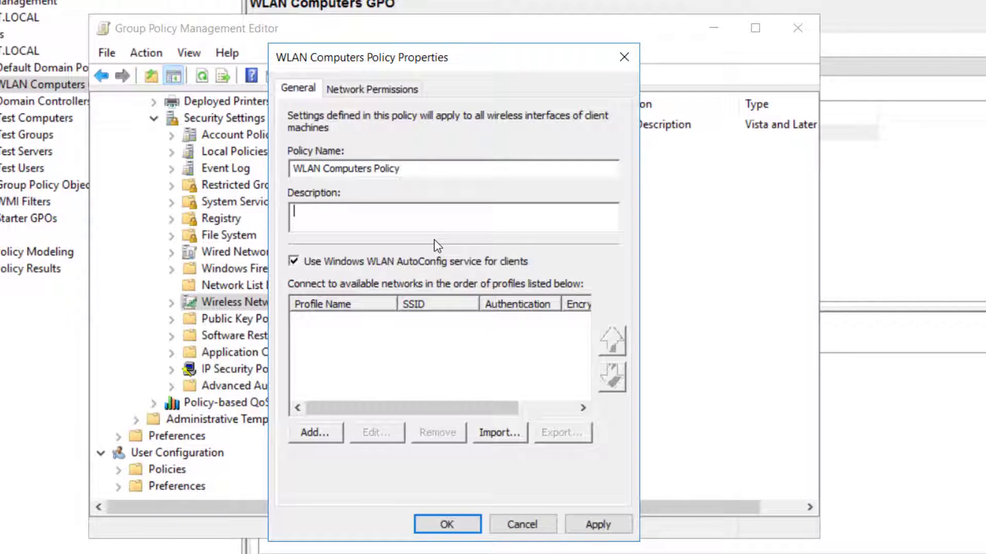
pyautogui.click(319, 433)
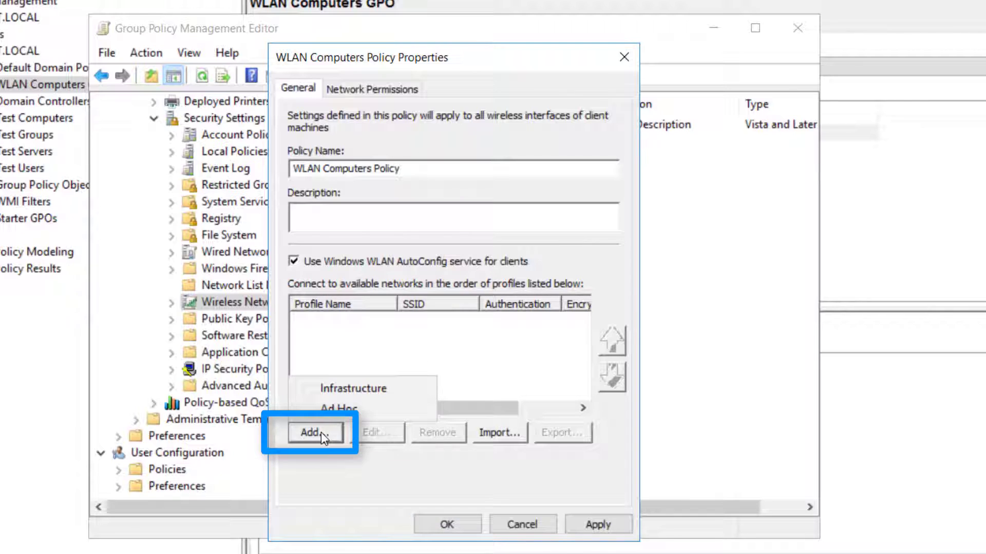
# Add infrastructure profile WLAN Computers Profile with SSID TEST 2.4GHz, disabling connecting to more preferred networks
pyautogui.click(367, 389)
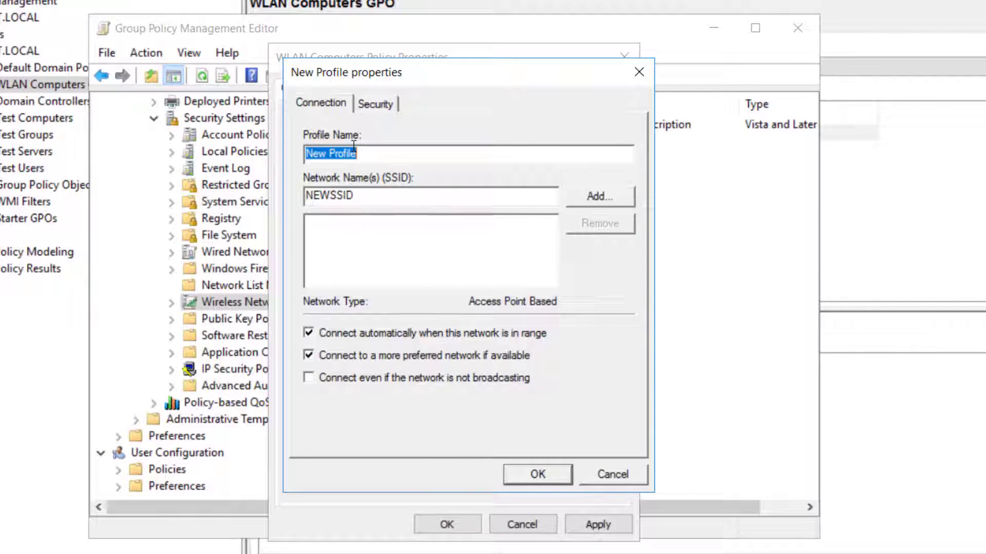
pyautogui.write('WLAN Computers Profile')
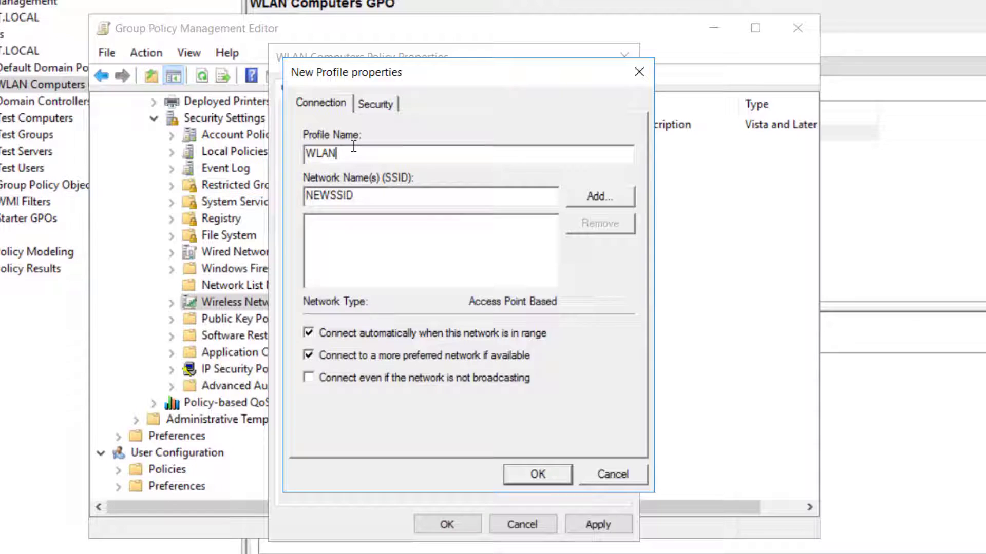
pyautogui.press('Tab')
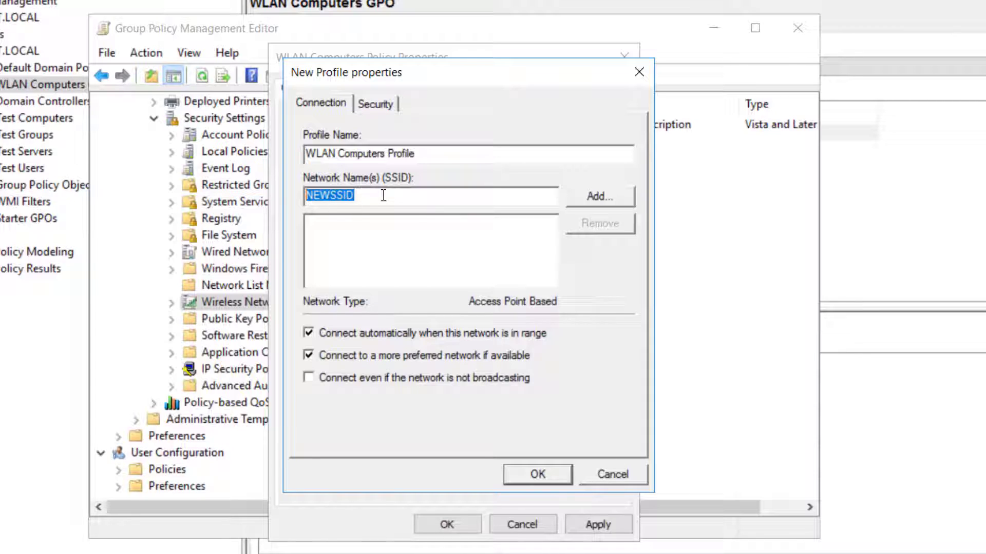
pyautogui.write('TEST 2.4GHz')
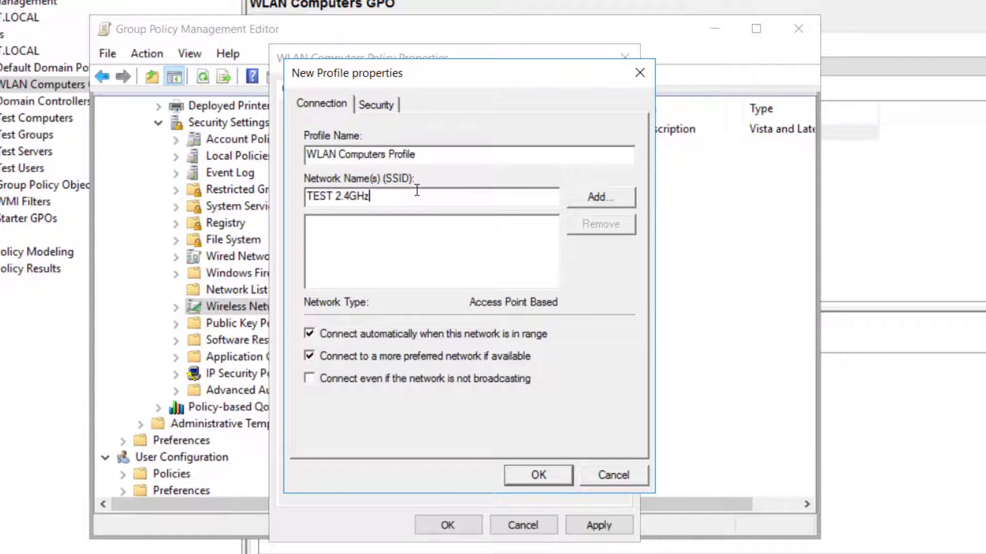
pyautogui.click(592, 198)
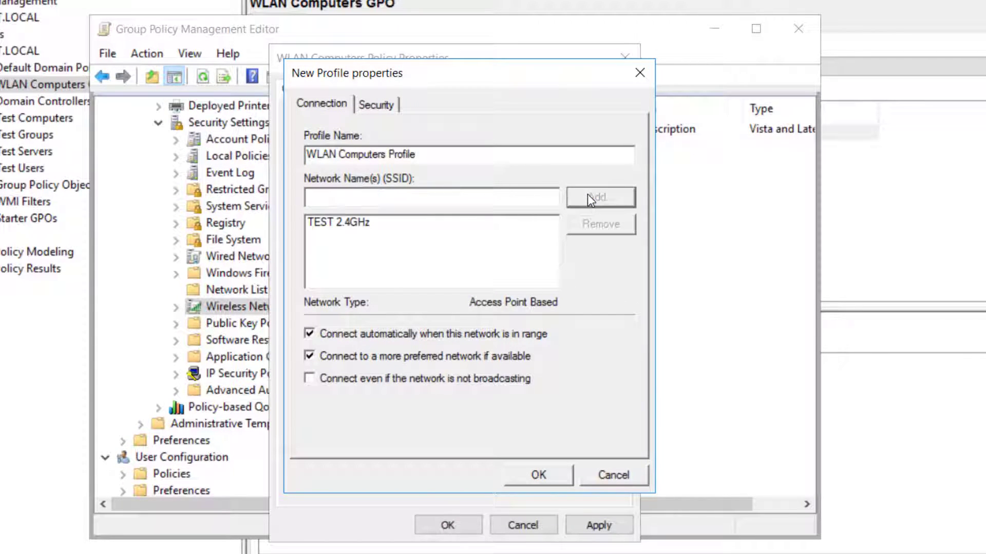
pyautogui.click(357, 223)
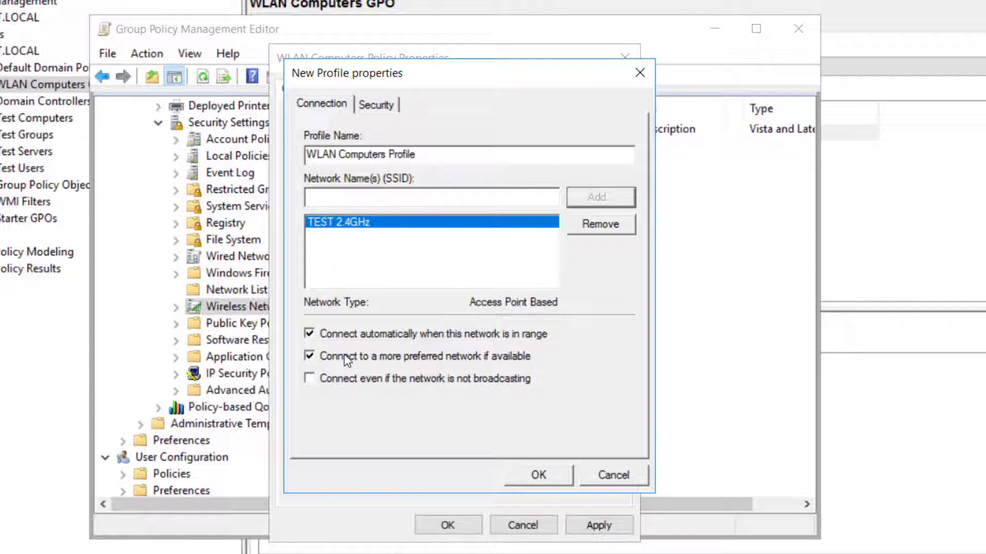
pyautogui.click(309, 357)
# Keep WPA2-Enterprise, AES-CCMP and PEAP security, and set authentication mode to Computer authentication
pyautogui.click(377, 106)
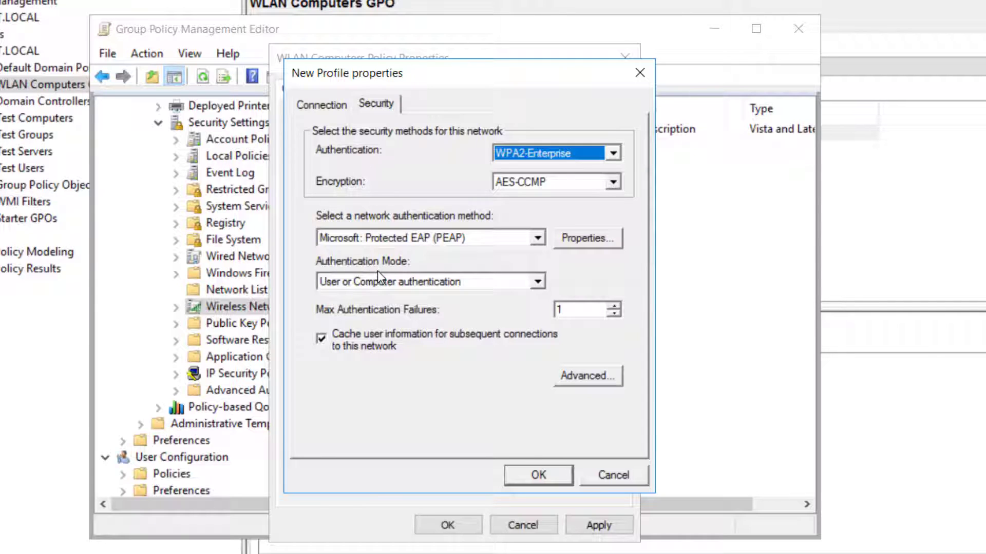
pyautogui.click(395, 285)
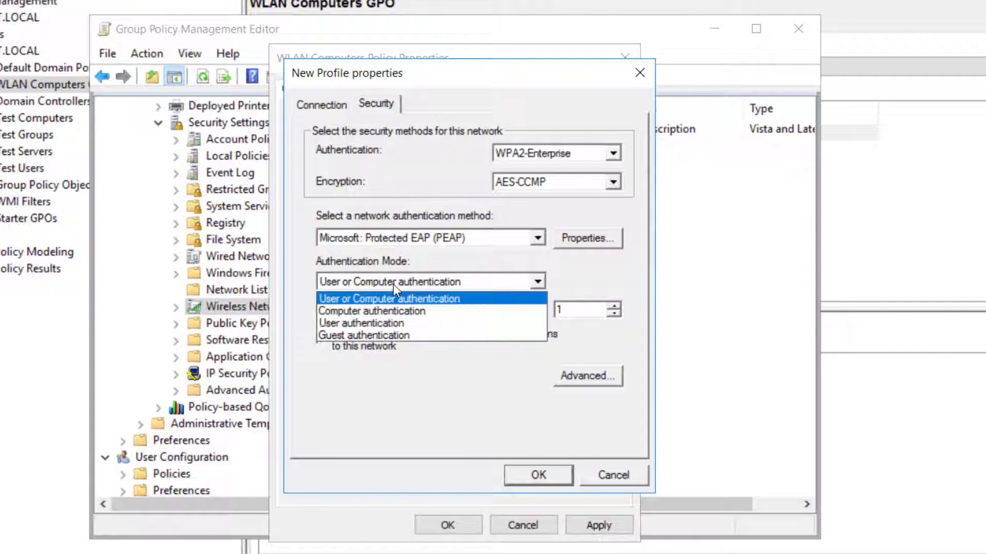
pyautogui.click(393, 311)
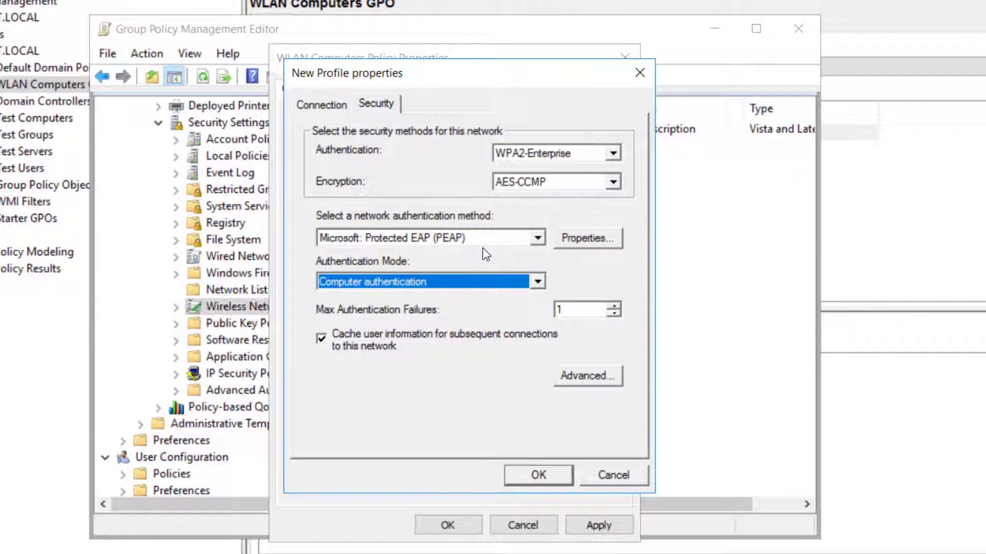
# Restrict PEAP to server TEST-CERT01.TEST.LOCAL and trust the TEST-CERT01-CA root certificate
pyautogui.click(578, 239)
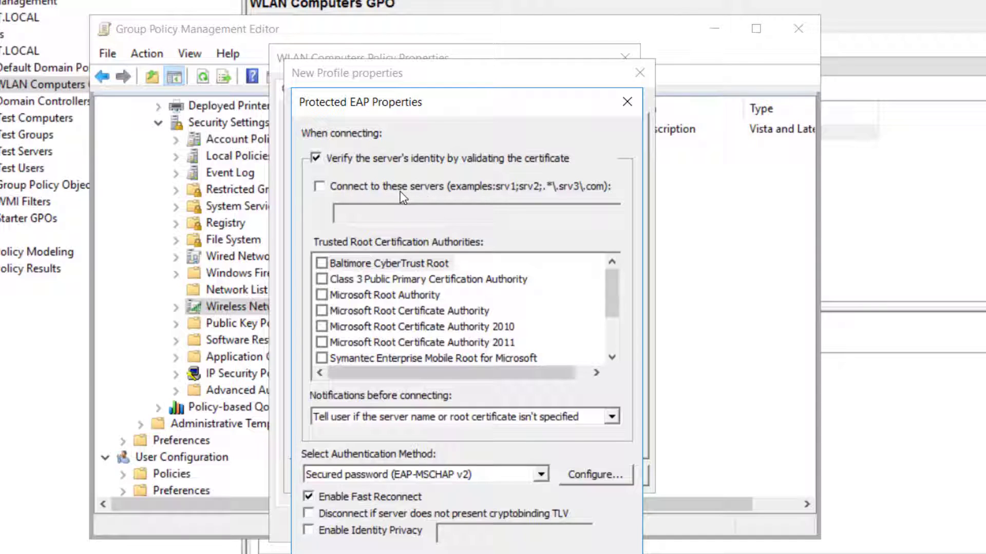
pyautogui.click(321, 186)
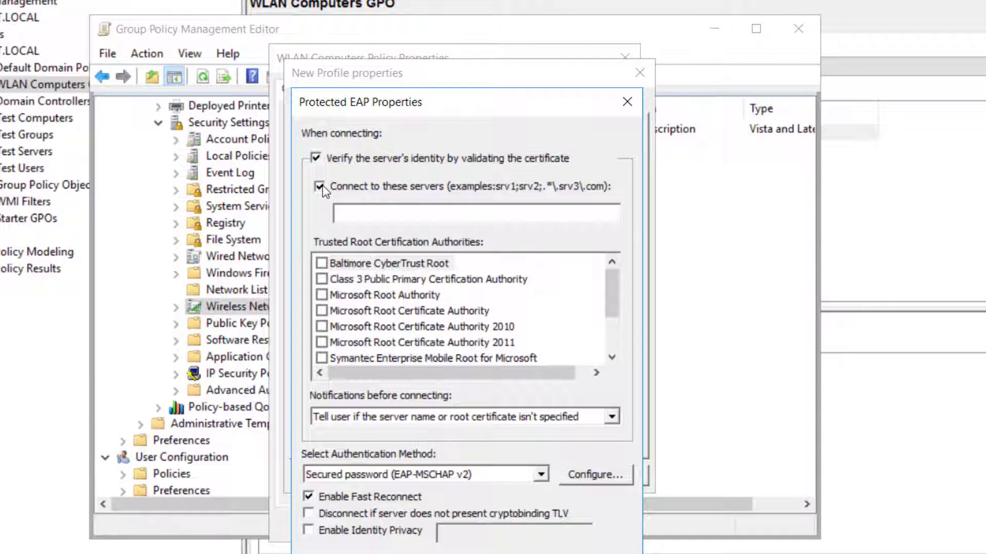
pyautogui.click(365, 208)
pyautogui.write('TEST-CERT01.TEST.LOCAL')
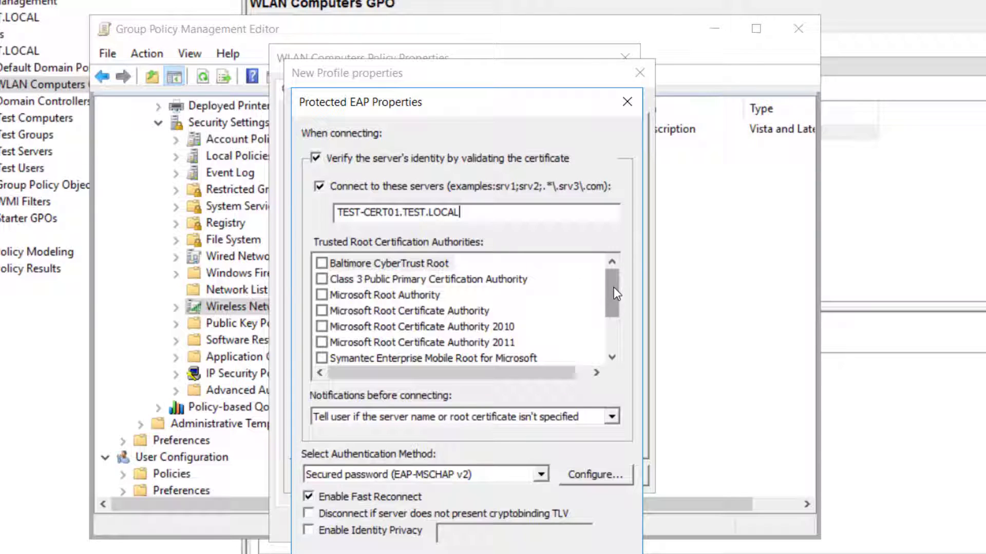
pyautogui.moveTo(614, 289); pyautogui.dragTo(614, 330)
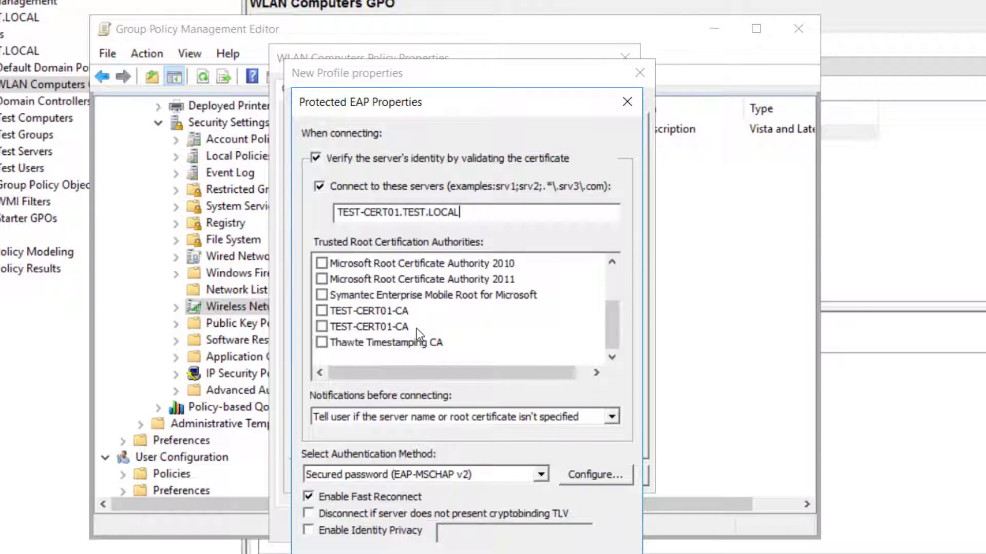
pyautogui.click(321, 328)
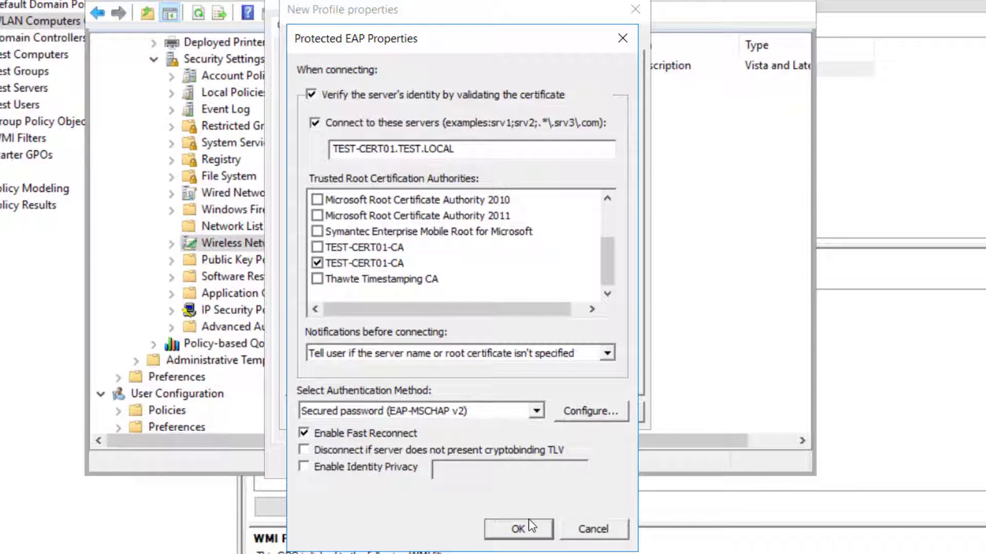
pyautogui.click(518, 529)
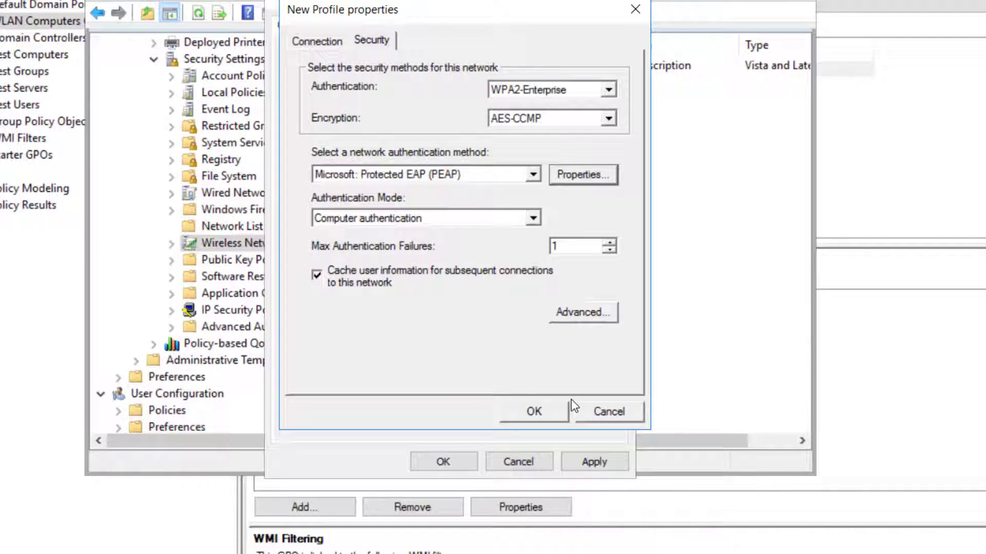
# Save the profile into WLAN Computers Policy, then open Server Manager's Tools menu
pyautogui.click(535, 411)
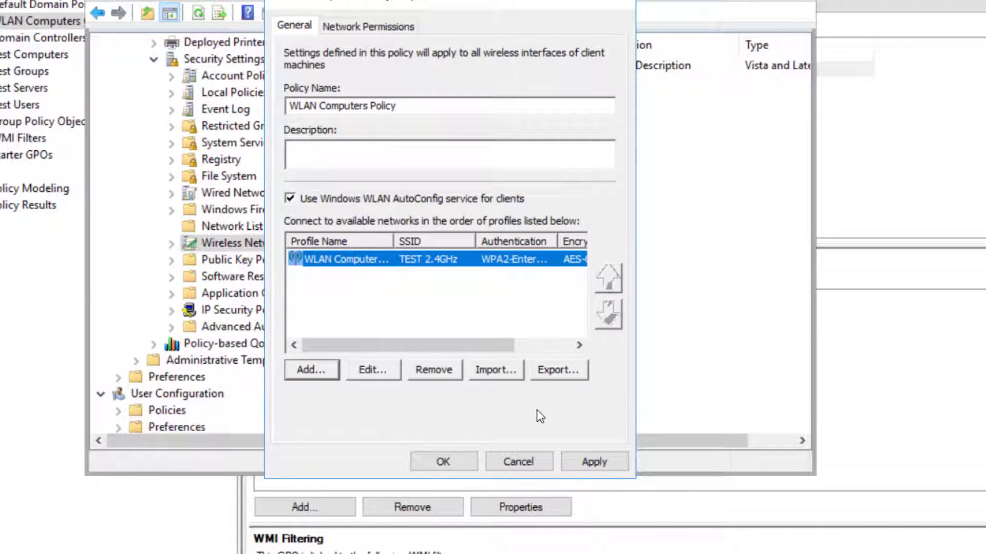
pyautogui.click(618, 462)
pyautogui.click(442, 462)
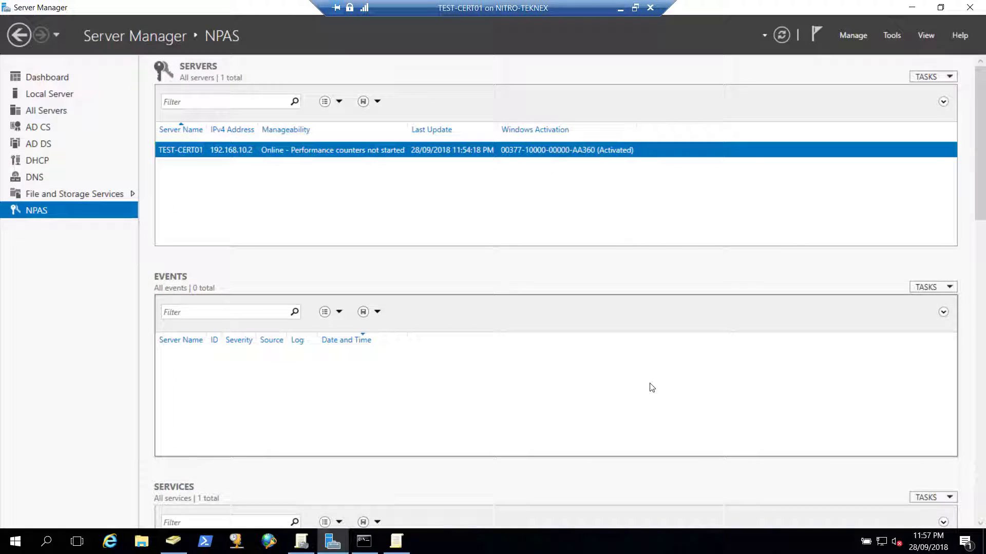
pyautogui.click(897, 37)
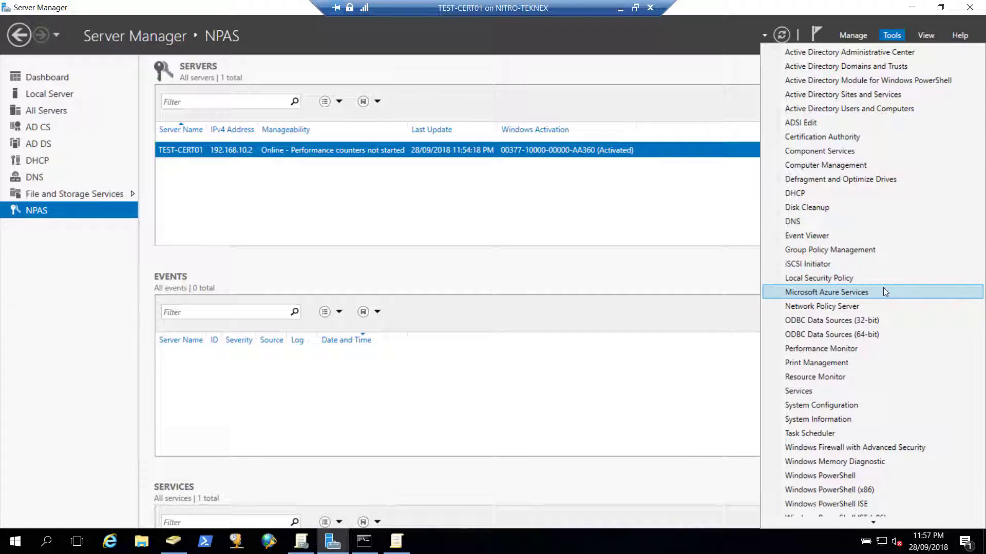
# Launch Network Policy Server, enlarge it, and select Secure Wireless Connections under Policies > Network Policies
pyautogui.click(875, 306)
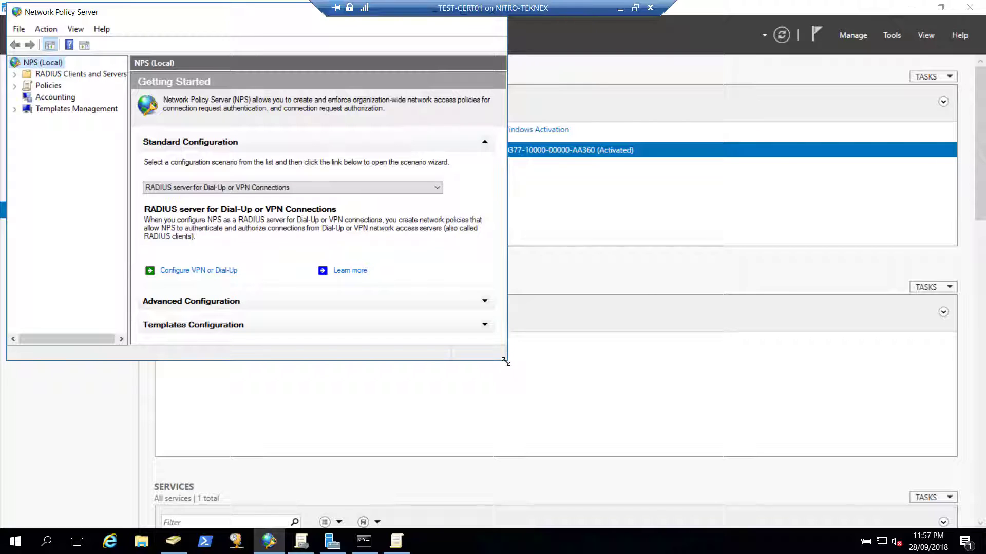
pyautogui.moveTo(507, 361); pyautogui.dragTo(742, 416)
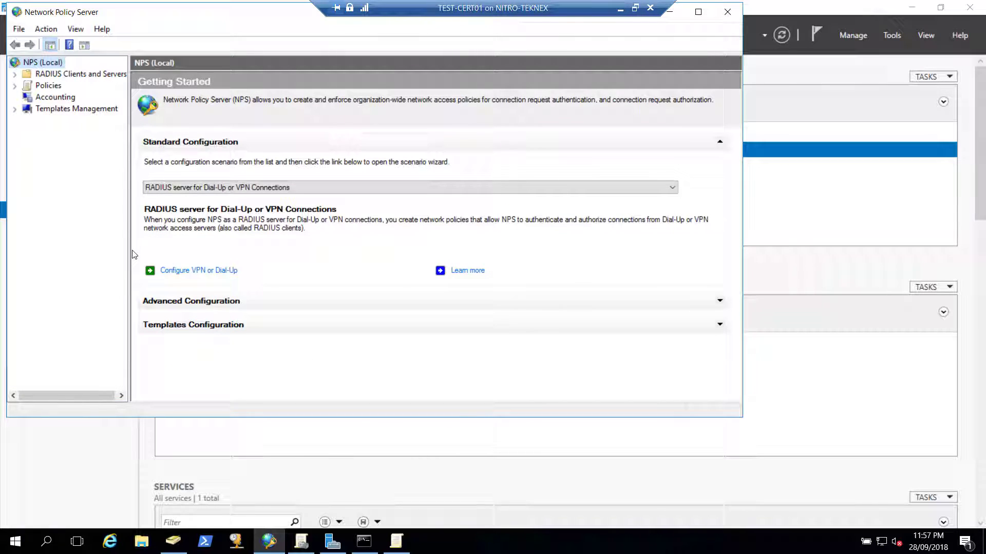
pyautogui.moveTo(129, 251); pyautogui.dragTo(205, 247)
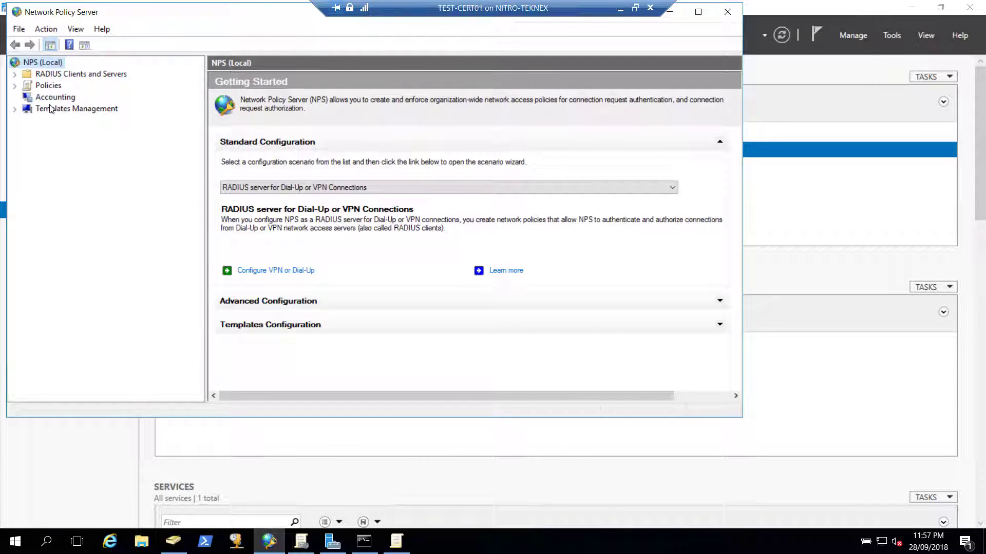
pyautogui.click(52, 85)
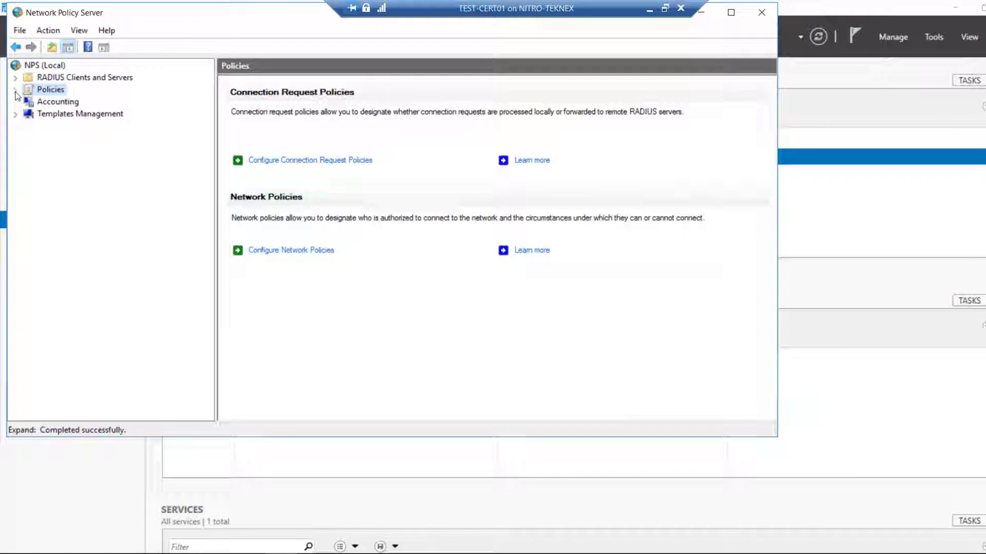
pyautogui.doubleClick(52, 85)
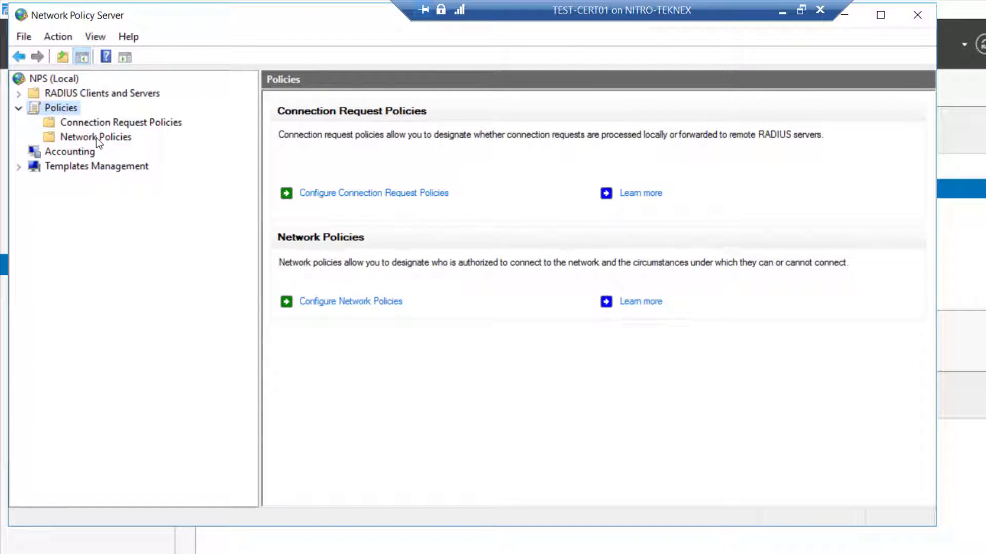
pyautogui.click(97, 137)
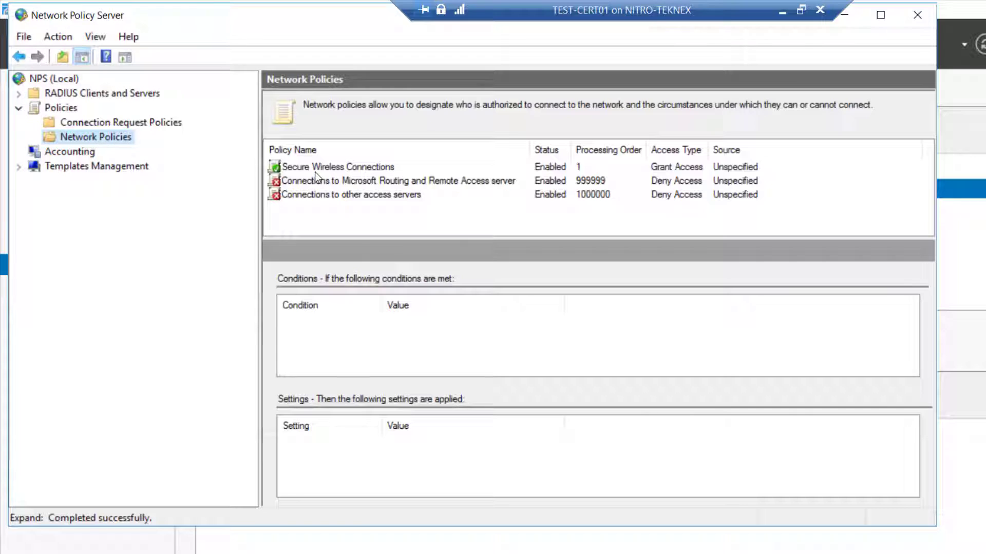
pyautogui.click(339, 167)
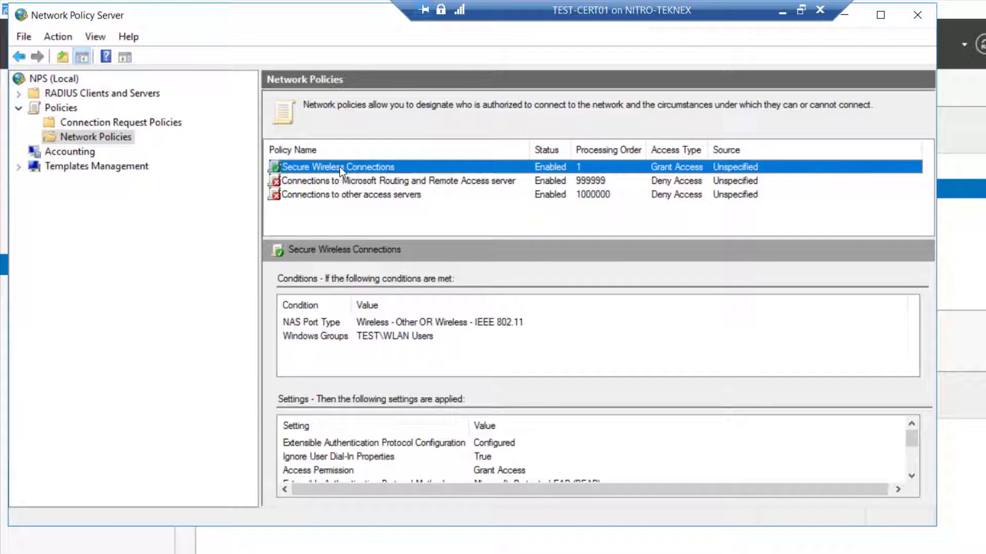
# Open the Secure Wireless Connections policy's Windows Groups condition listing TEST\WLAN Users
pyautogui.doubleClick(376, 168)
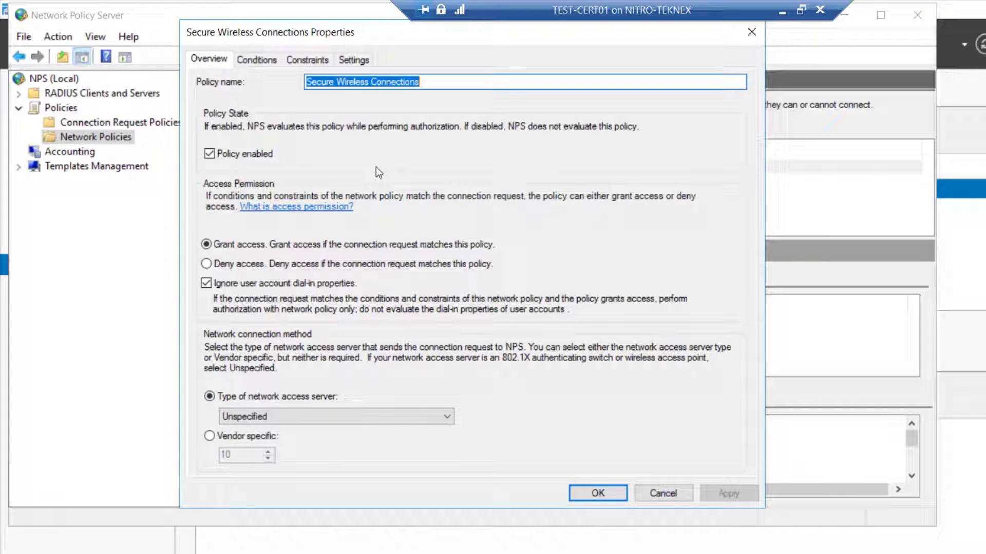
pyautogui.click(266, 58)
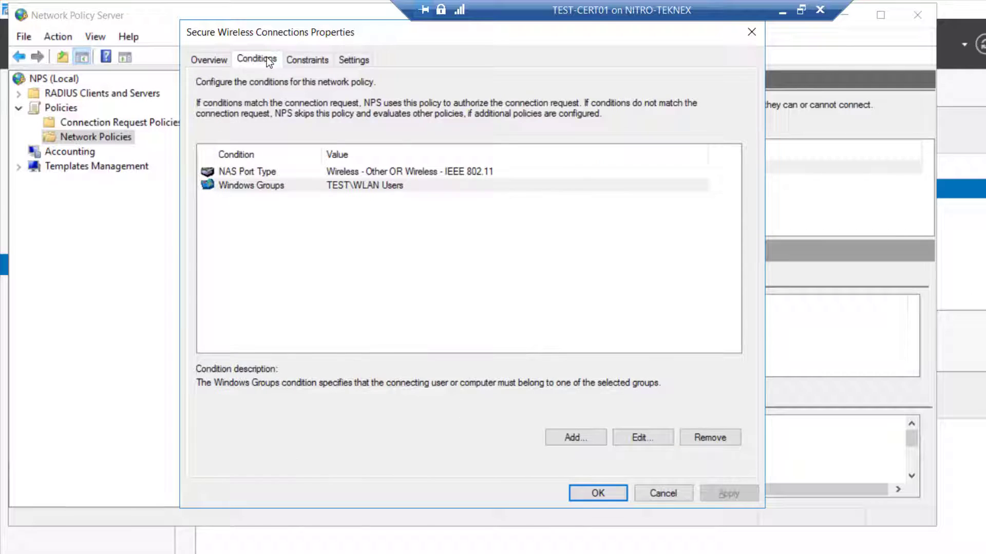
pyautogui.click(278, 189)
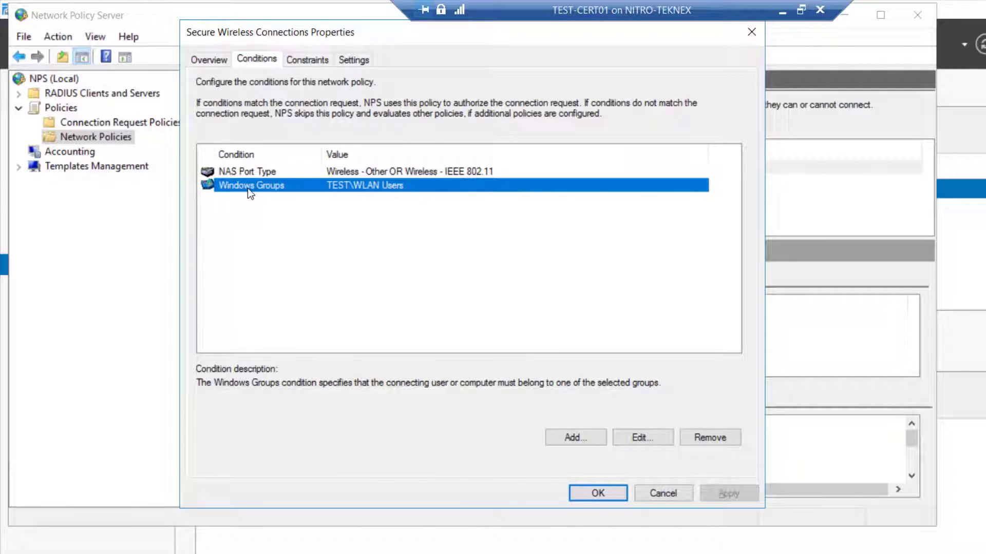
pyautogui.doubleClick(289, 188)
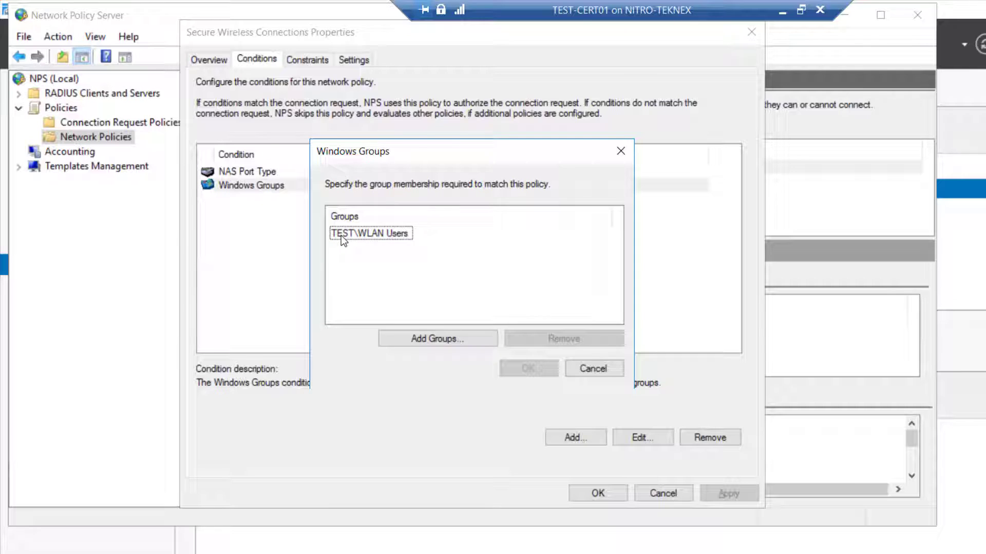
pyautogui.click(389, 235)
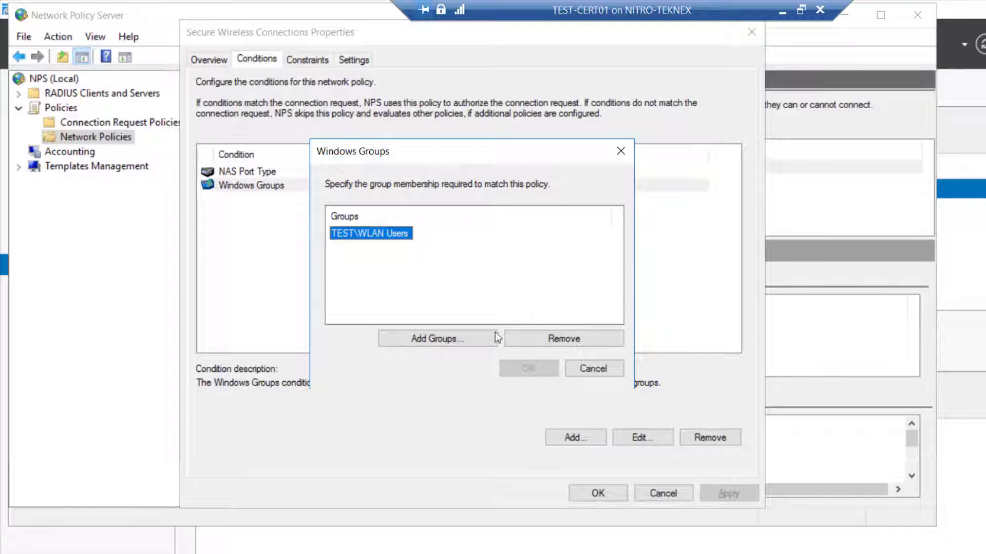
# Add the TEST\WLAN Computers group to the condition and save the policy
pyautogui.click(456, 338)
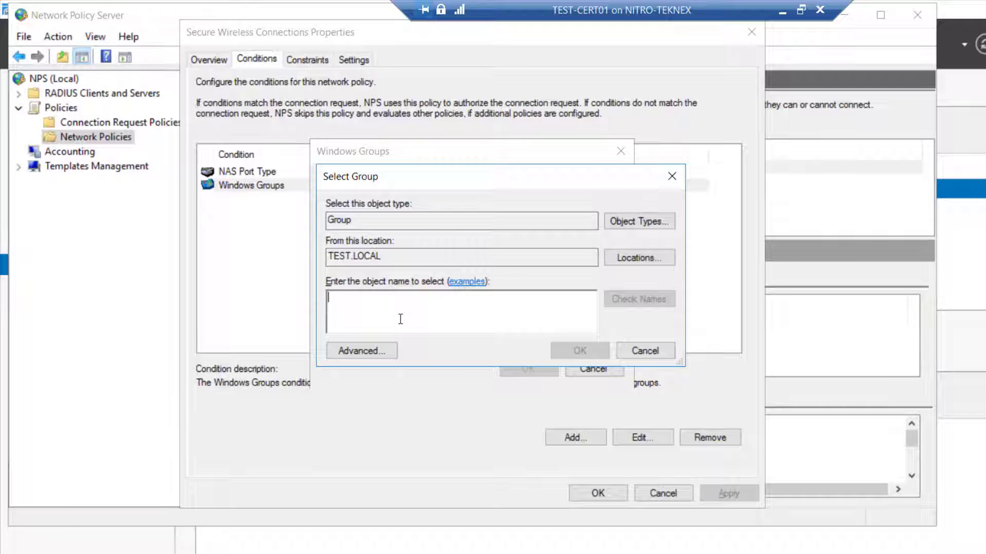
pyautogui.write('wlan com')
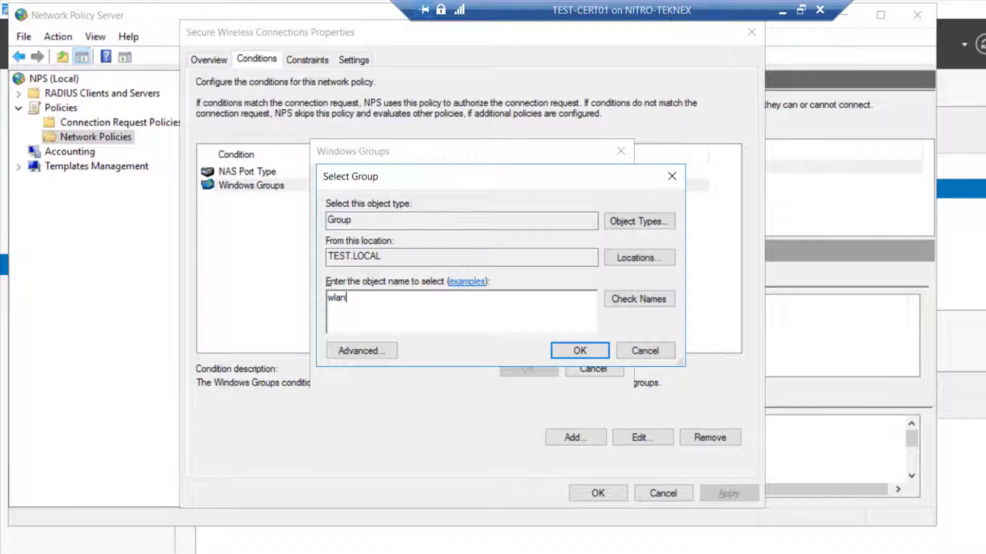
pyautogui.press('Tab')
pyautogui.press('Return')
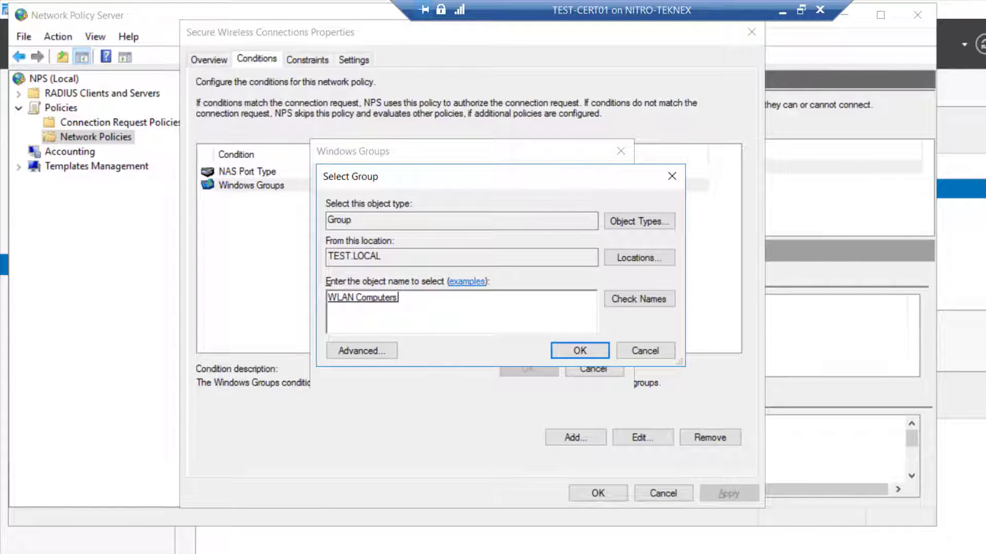
pyautogui.click(551, 349)
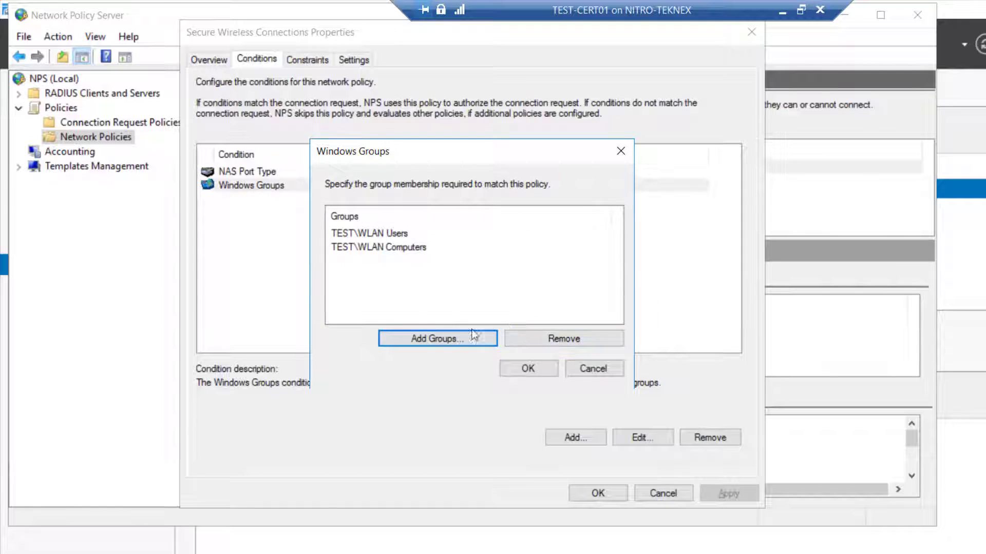
pyautogui.click(531, 367)
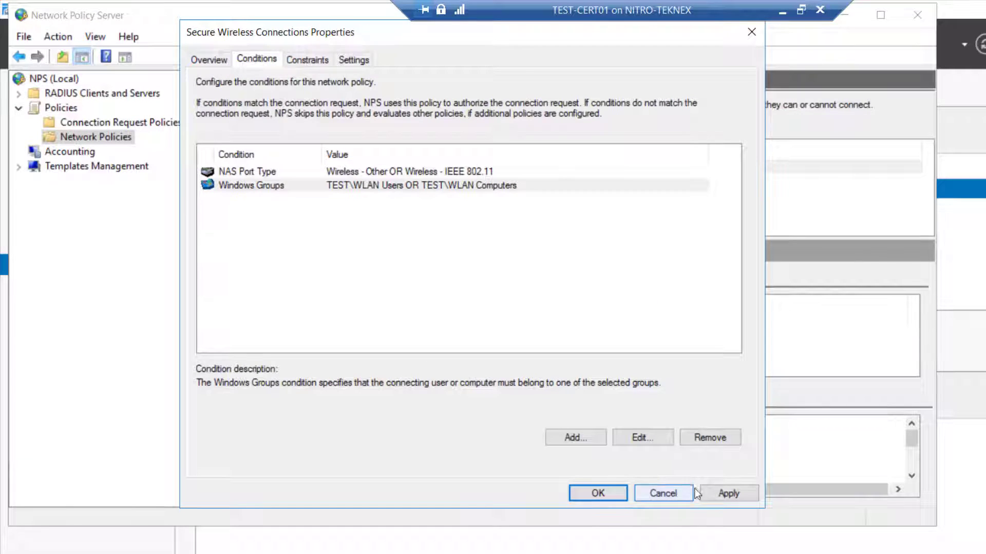
pyautogui.click(731, 493)
pyautogui.click(602, 490)
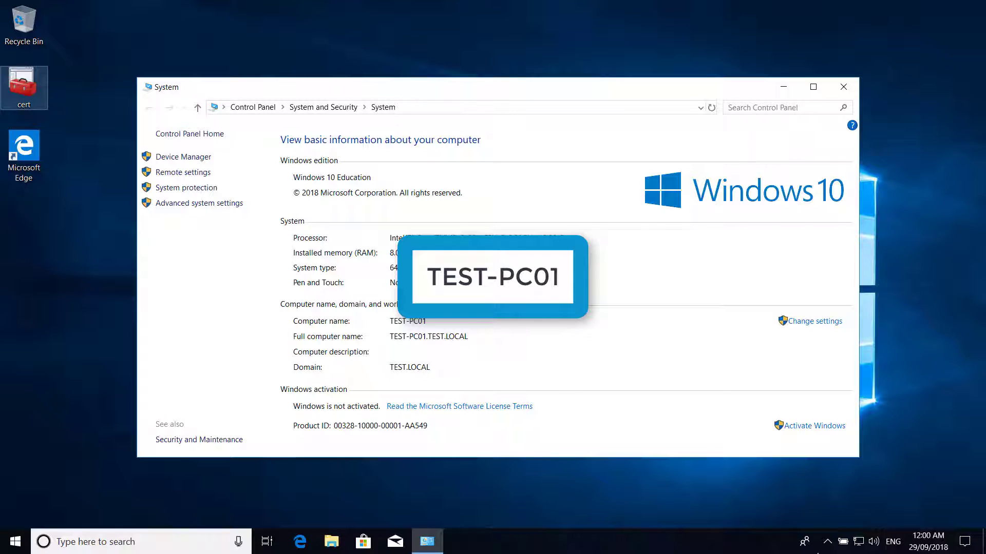
# Show the available Wi-Fi networks, including WLAN Computers Profile, from the taskbar tray
pyautogui.click(862, 547)
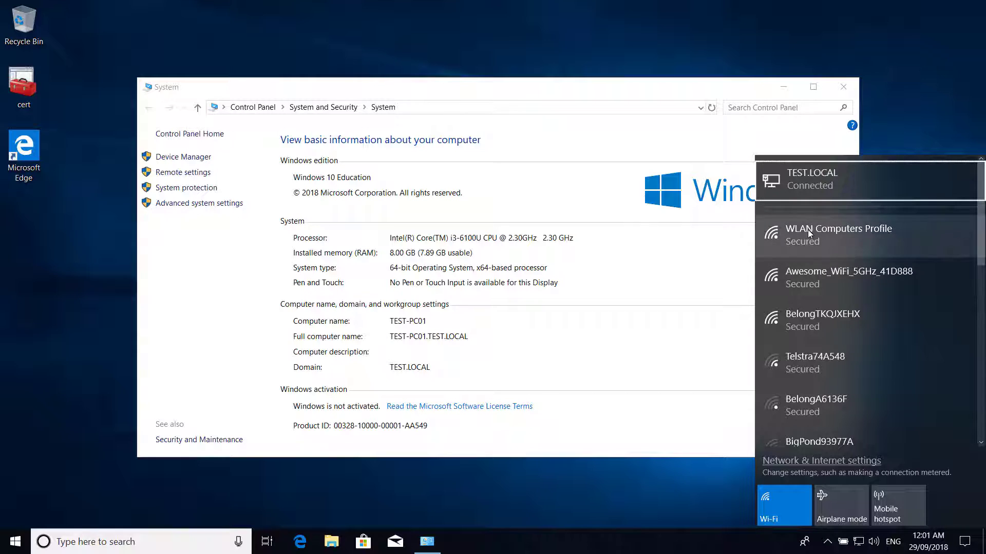
# Connect to the WLAN Computers Profile Wi-Fi network
pyautogui.click(808, 230)
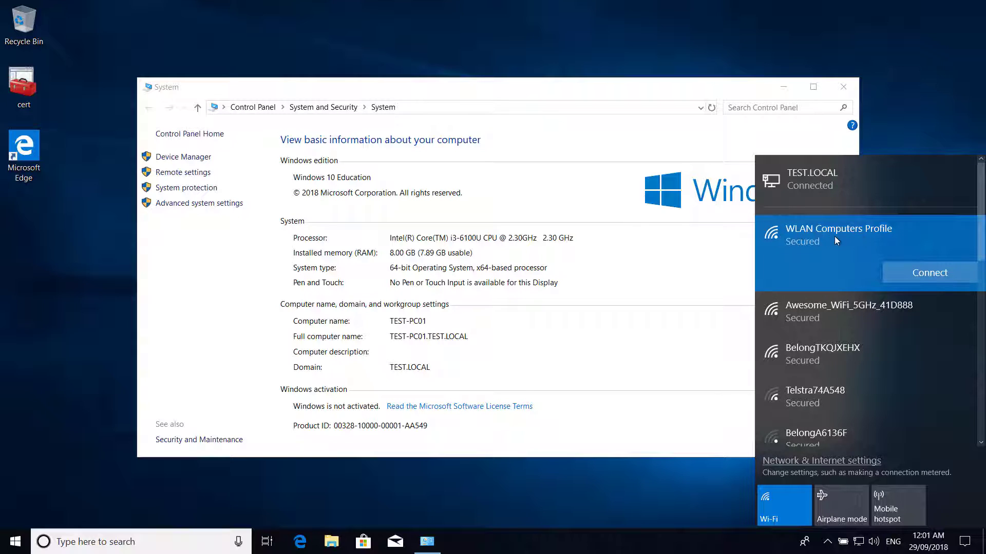
pyautogui.click(922, 268)
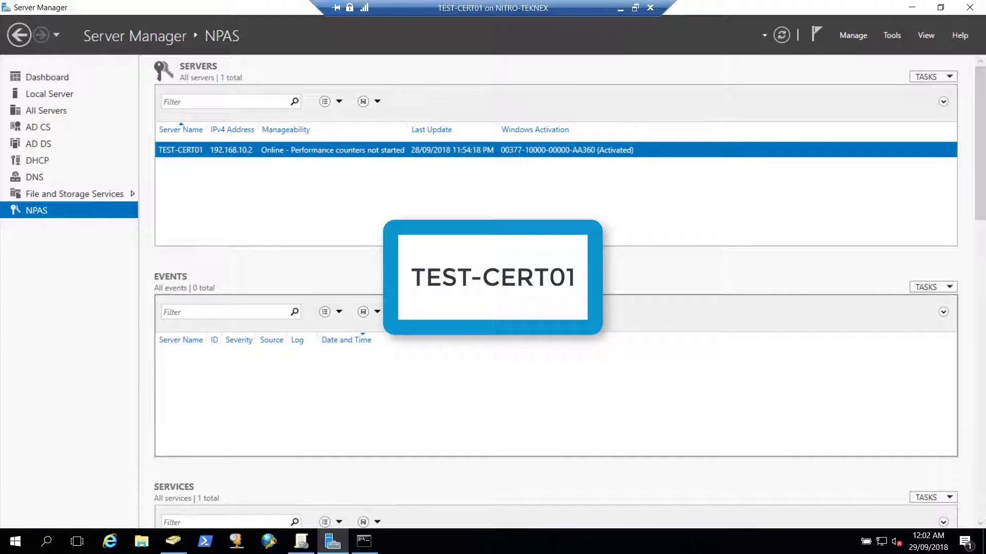
# Reopen the WLAN Computers GPO in Group Policy Management Editor
pyautogui.click(307, 540)
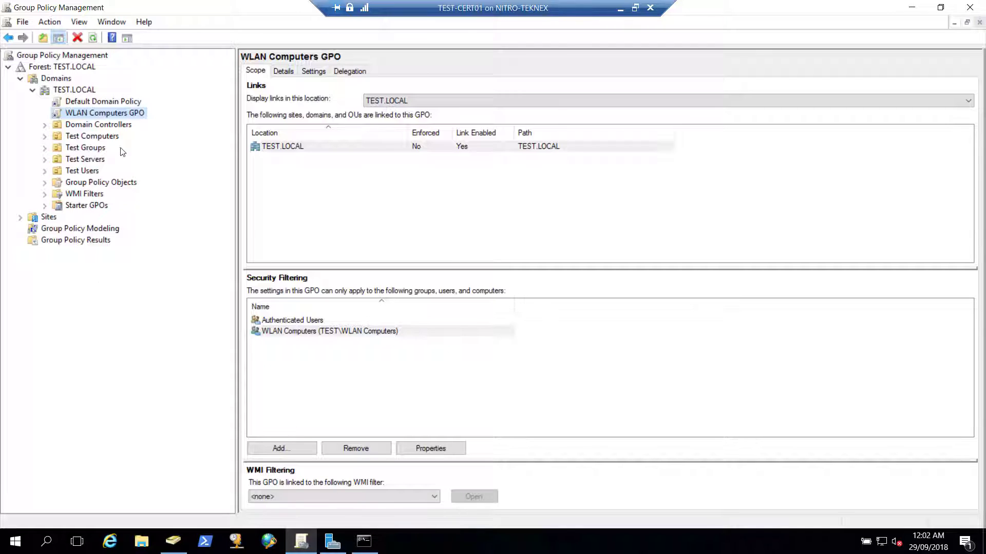
pyautogui.click(126, 114)
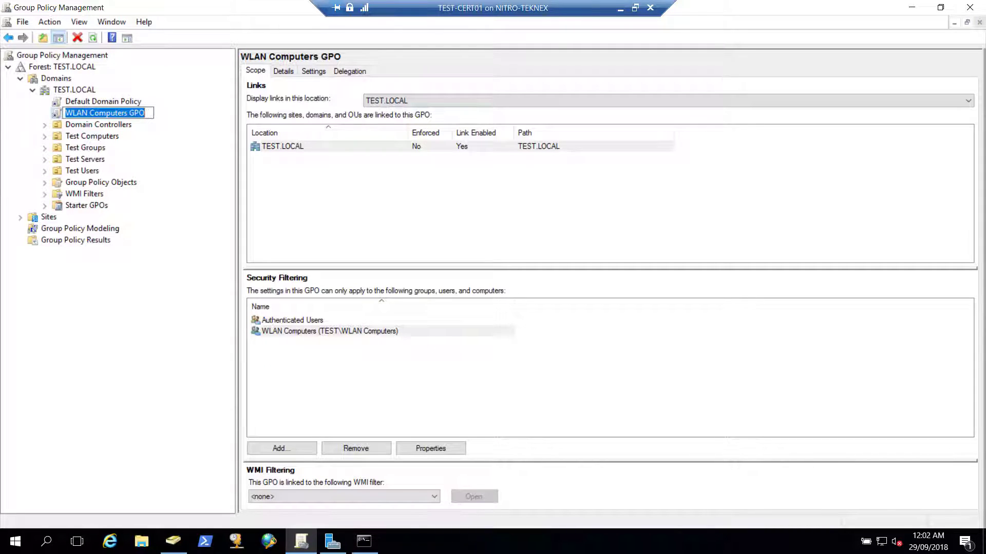
pyautogui.press('Escape')
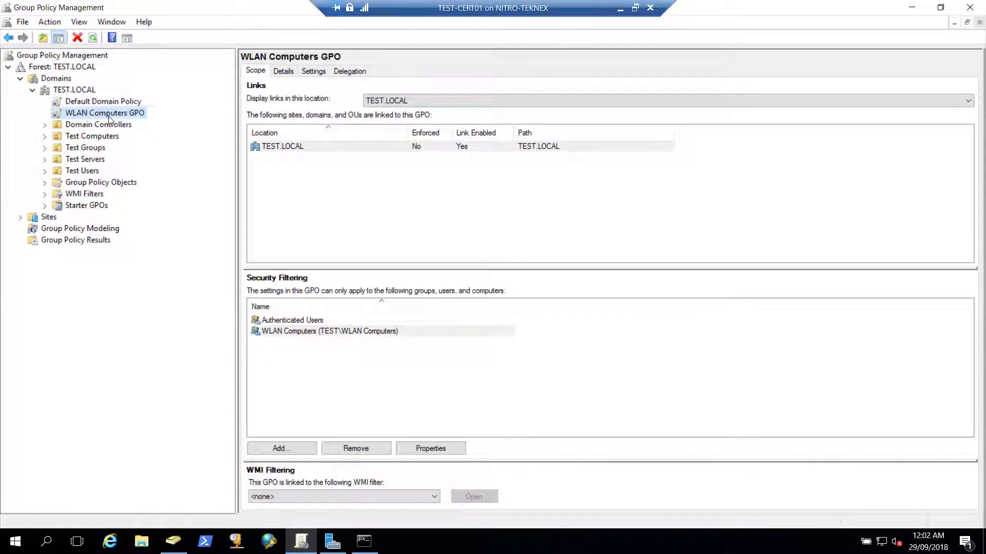
pyautogui.rightClick(126, 115)
pyautogui.click(144, 122)
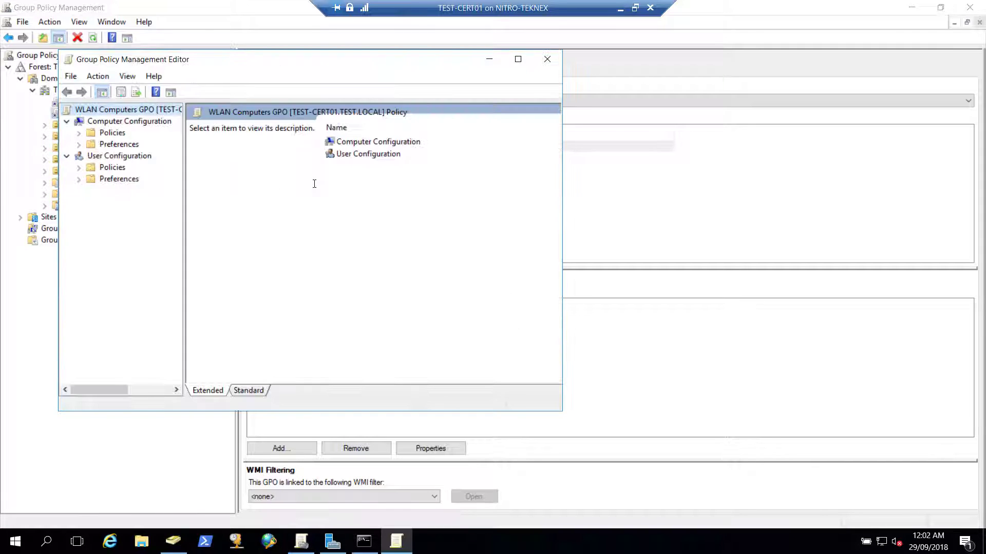
# Navigate to computer Windows Settings > Security Settings and select Wireless Network (IEEE 802.11) Policies
pyautogui.click(112, 133)
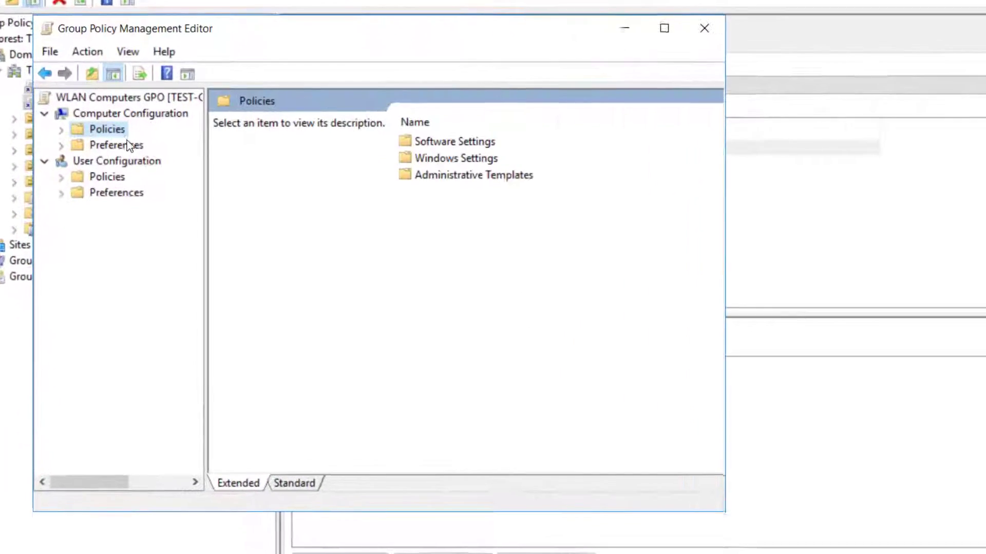
pyautogui.click(128, 145)
pyautogui.click(116, 130)
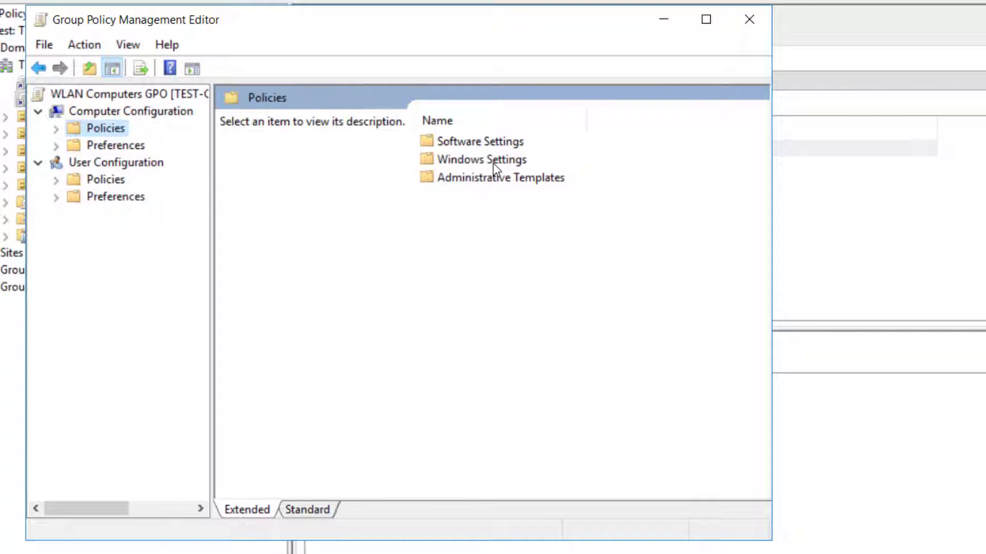
pyautogui.doubleClick(495, 162)
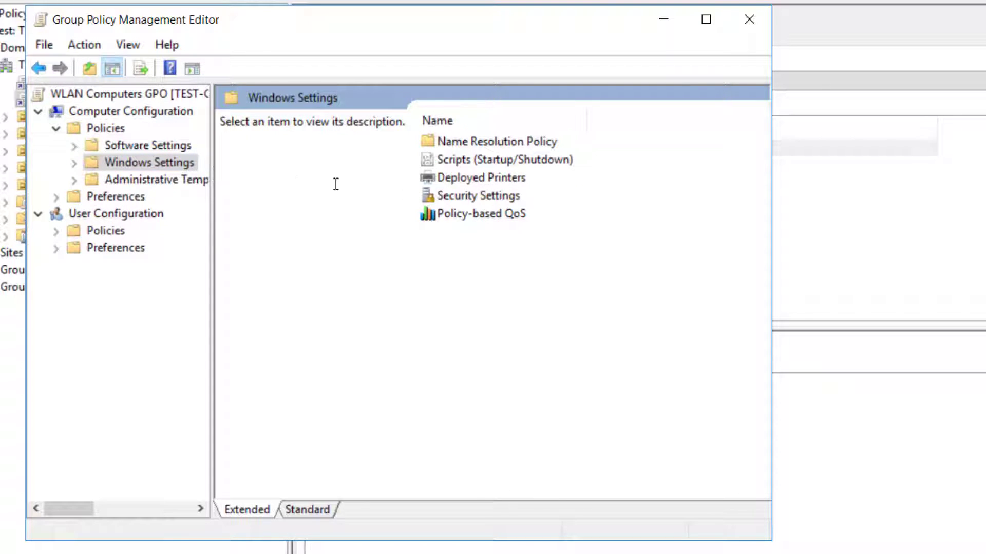
pyautogui.doubleClick(485, 198)
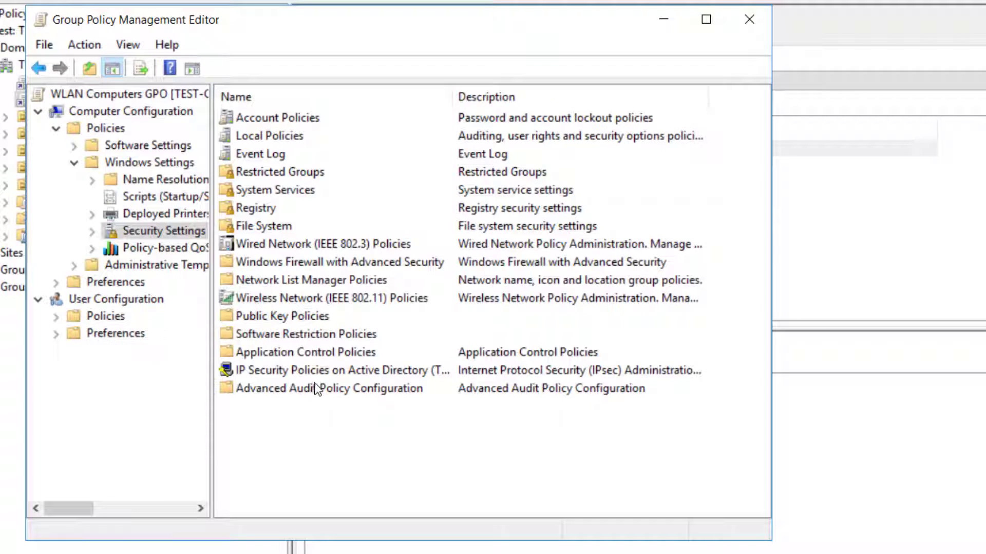
pyautogui.click(302, 299)
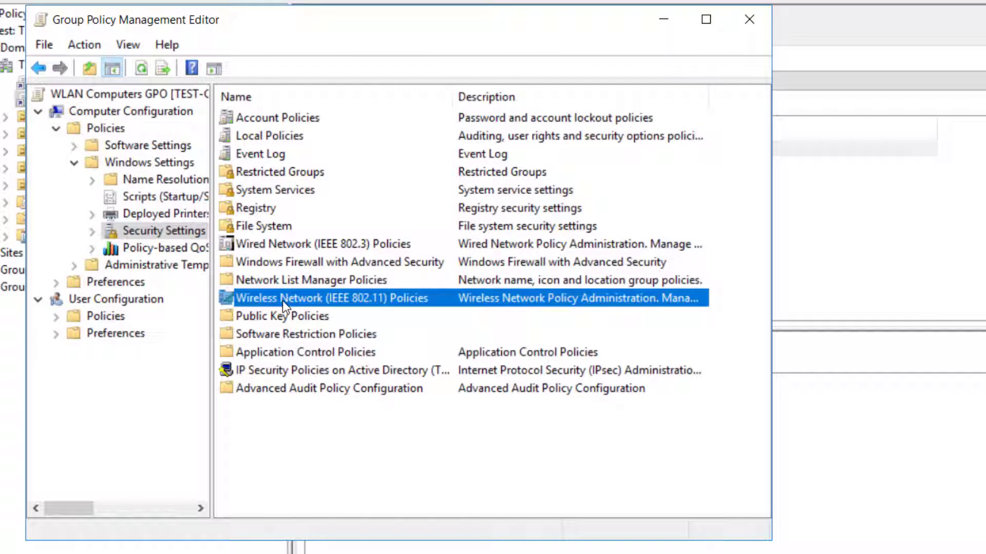
# Open WLAN Computers Policy properties and edit its wireless profile
pyautogui.doubleClick(328, 298)
pyautogui.click(322, 123)
pyautogui.rightClick(331, 121)
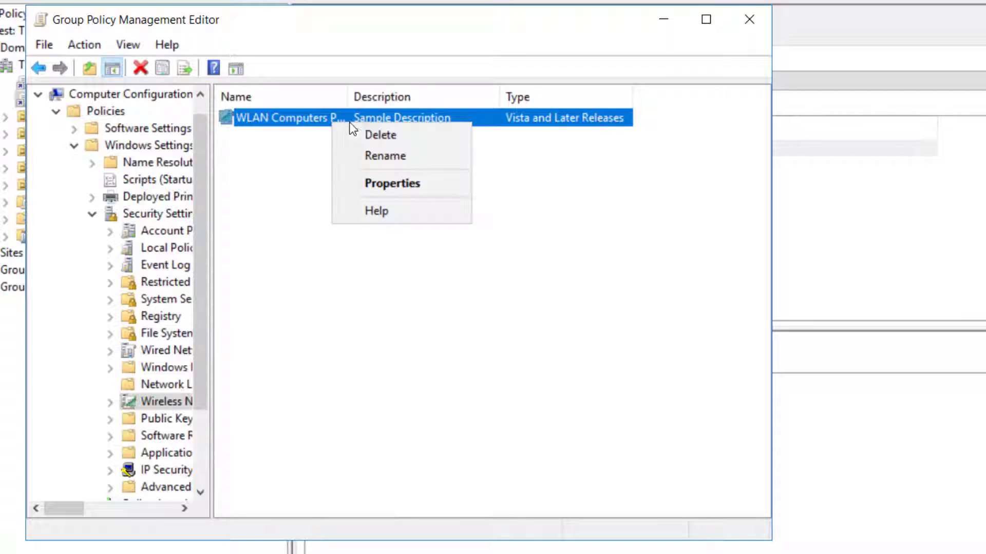
pyautogui.click(388, 183)
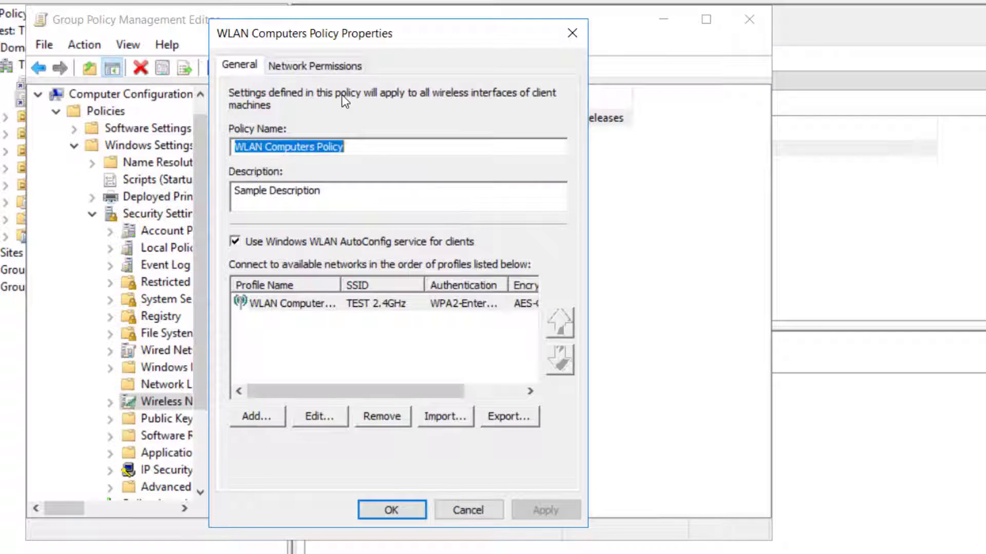
pyautogui.click(317, 304)
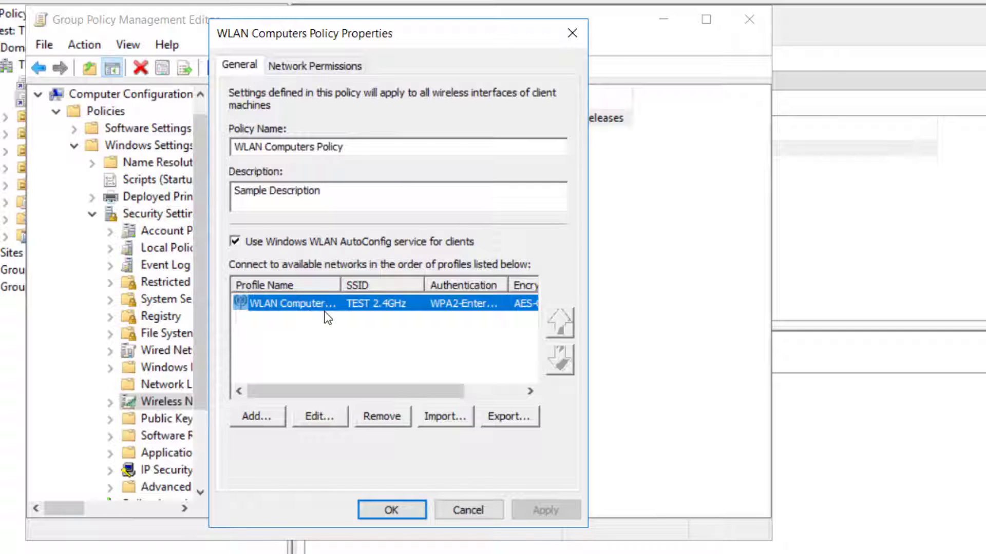
pyautogui.click(321, 416)
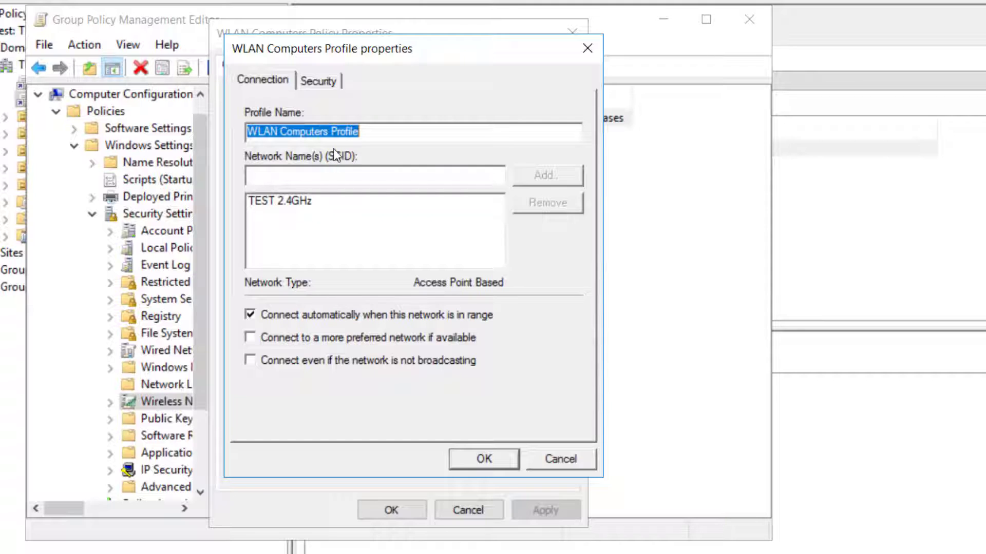
# Rename the profile to 'TEST 2.4GHz' and save the wireless policy
pyautogui.write('TEST ')
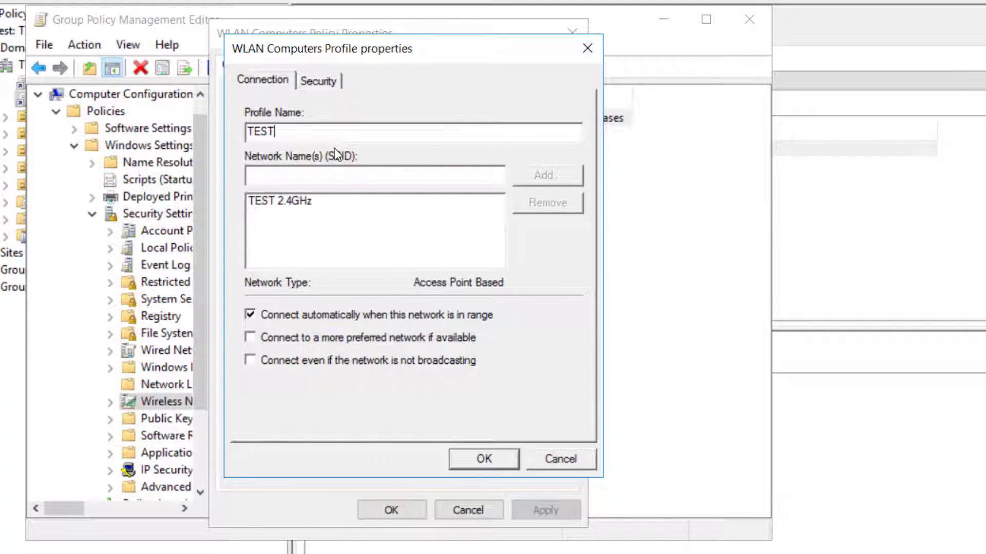
pyautogui.write('2.4GHz')
pyautogui.click(484, 459)
pyautogui.click(543, 509)
pyautogui.click(392, 509)
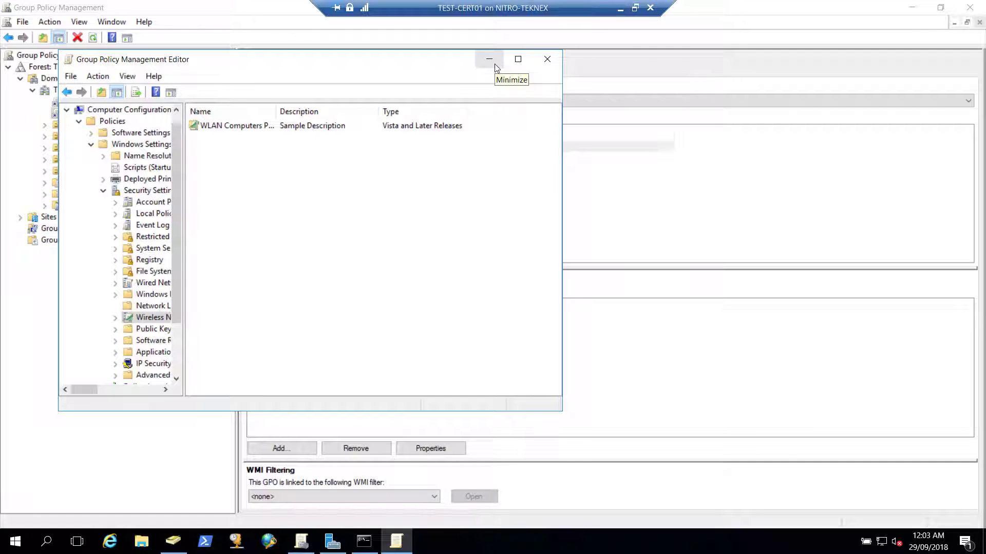
# Minimize the policy editor and server VM session, restoring the Windows 10 client desktop
pyautogui.click(495, 64)
pyautogui.click(620, 8)
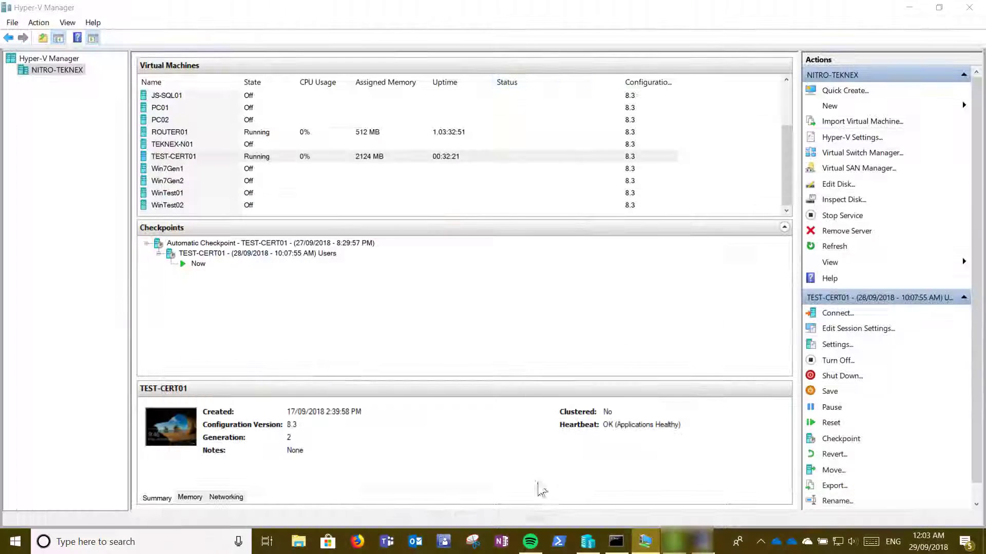
pyautogui.click(704, 541)
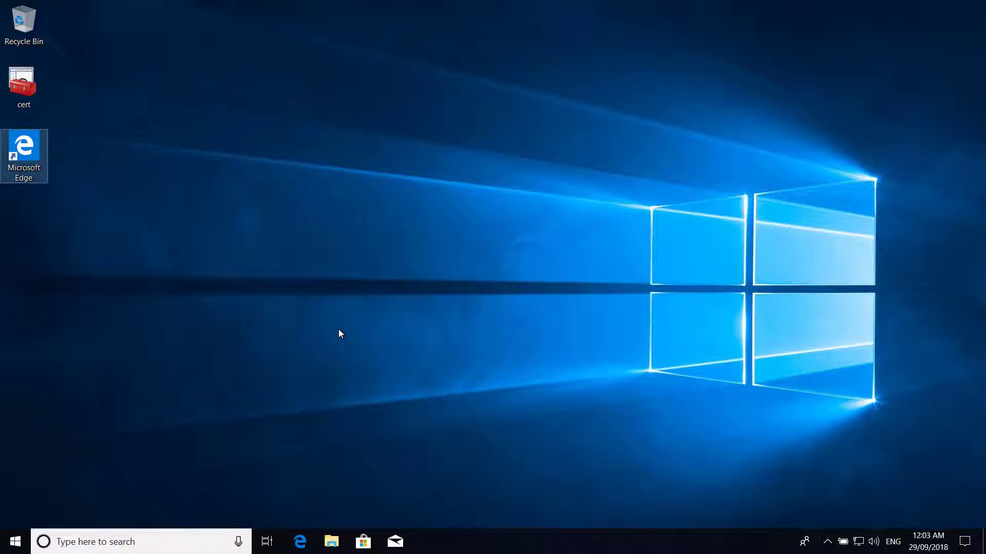
# Connect the Windows 10 client to the TEST 2.4GHz Wi-Fi network and close the flyout
pyautogui.click(858, 541)
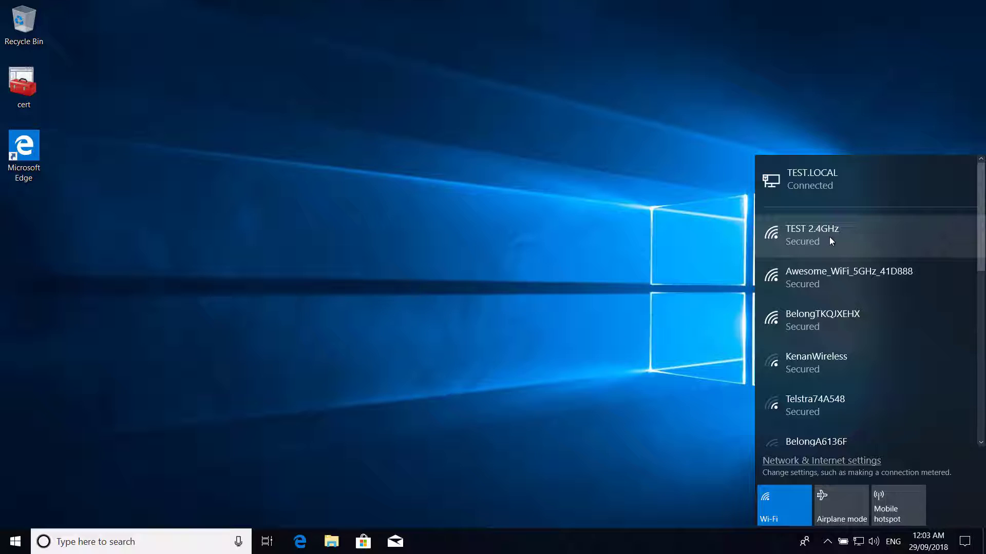
pyautogui.click(829, 236)
pyautogui.click(945, 273)
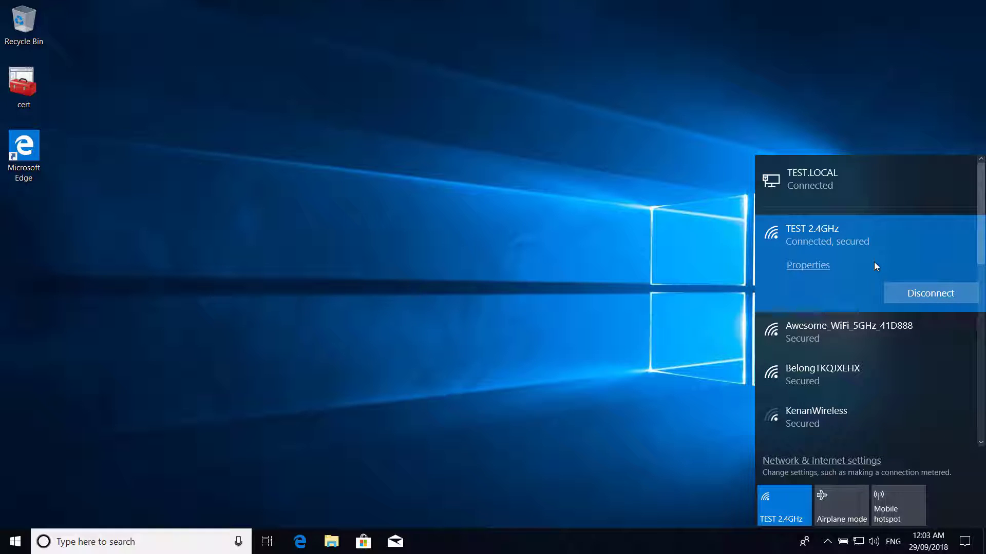
pyautogui.click(641, 316)
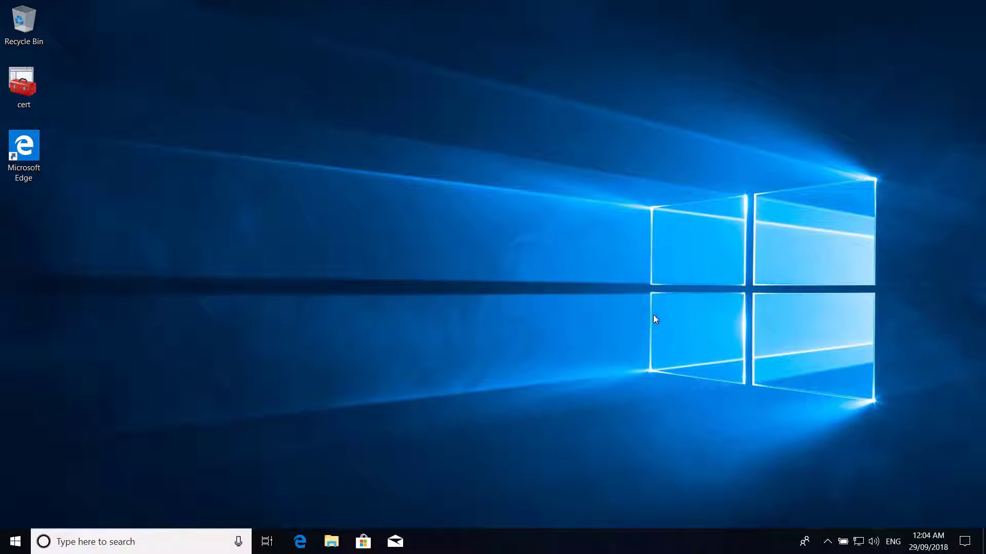